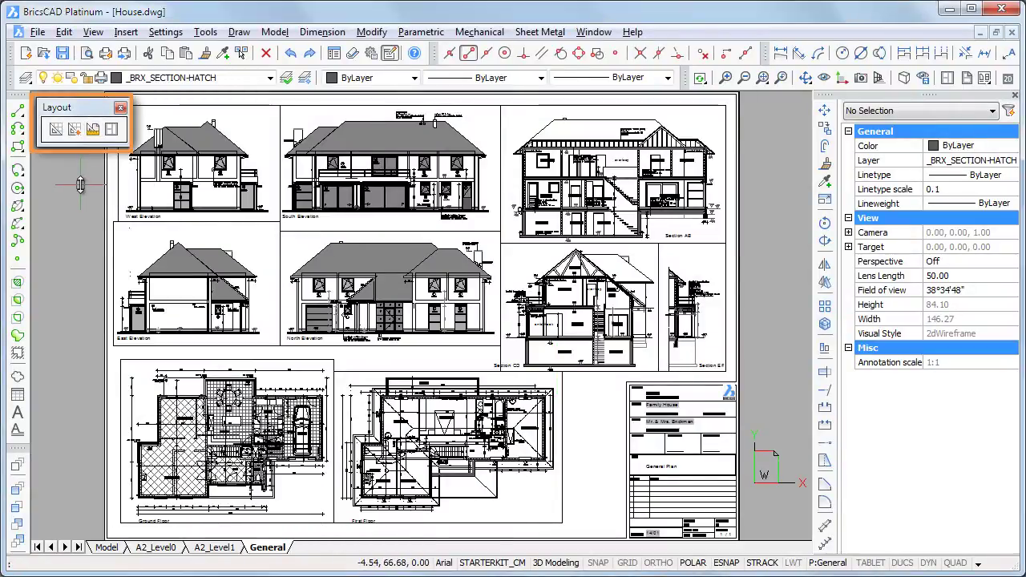
Step: Create a new layout named MyLayout and display its sheet
click(74, 130)
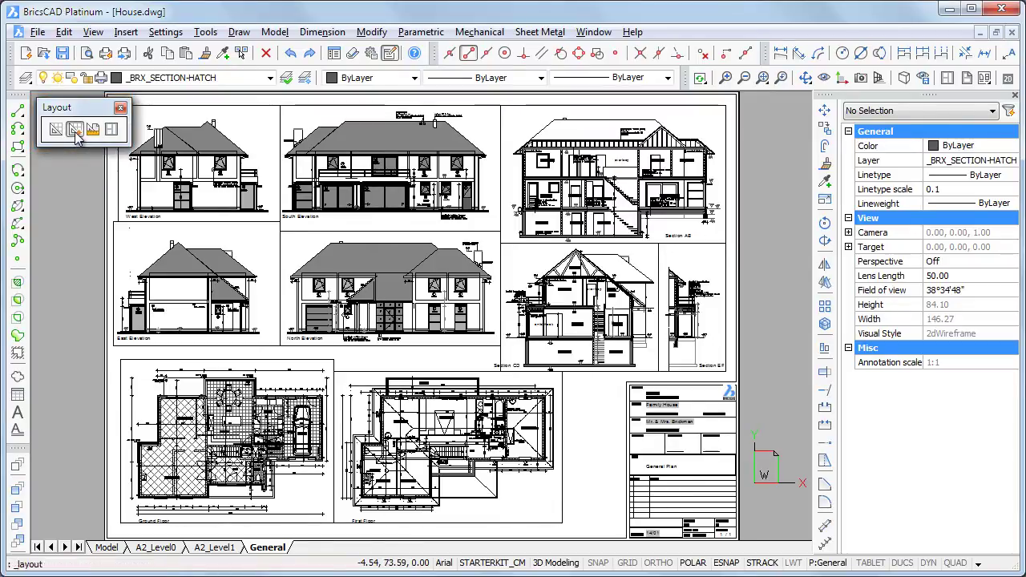
text(My)
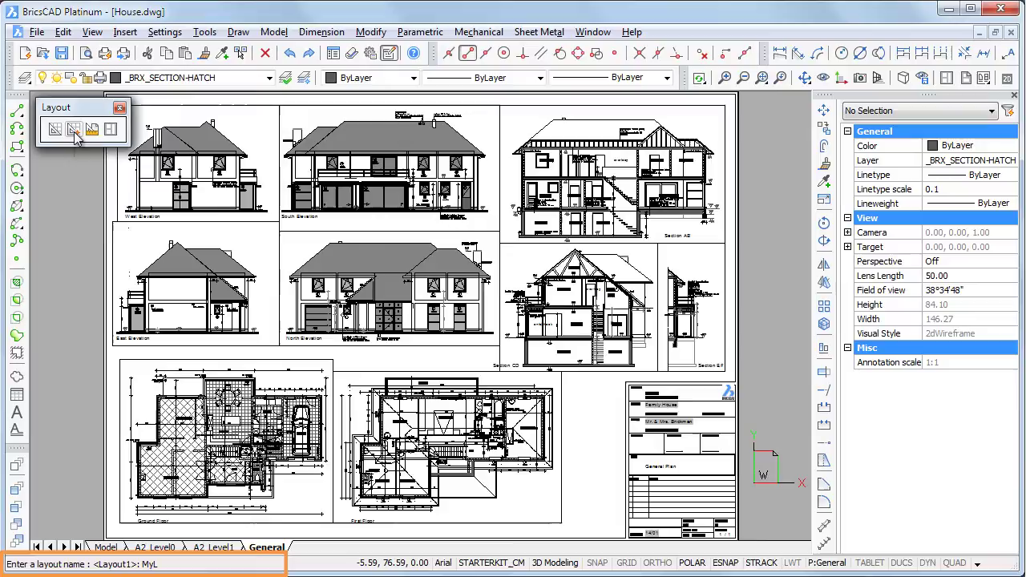
text(L)
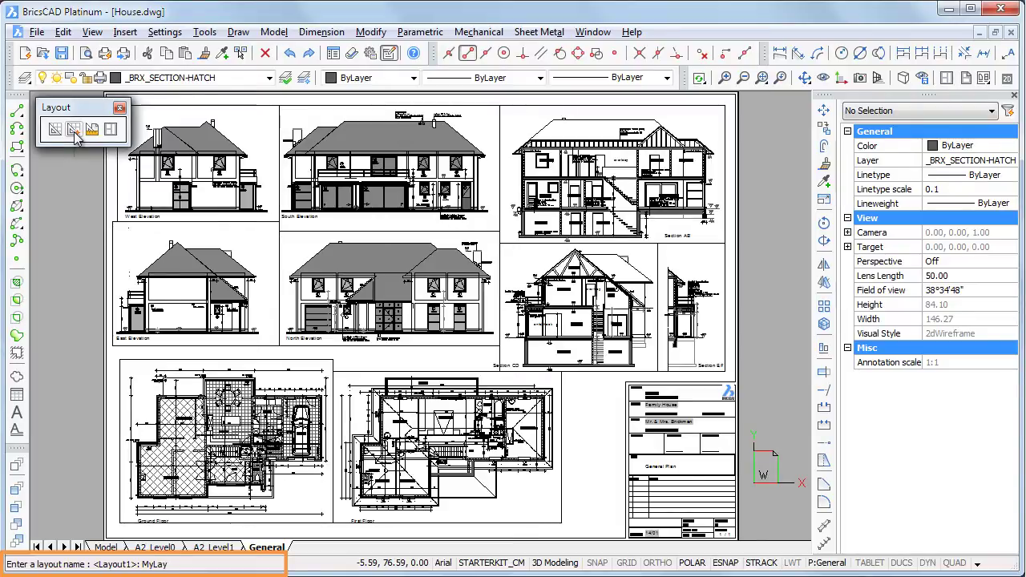
key(Return)
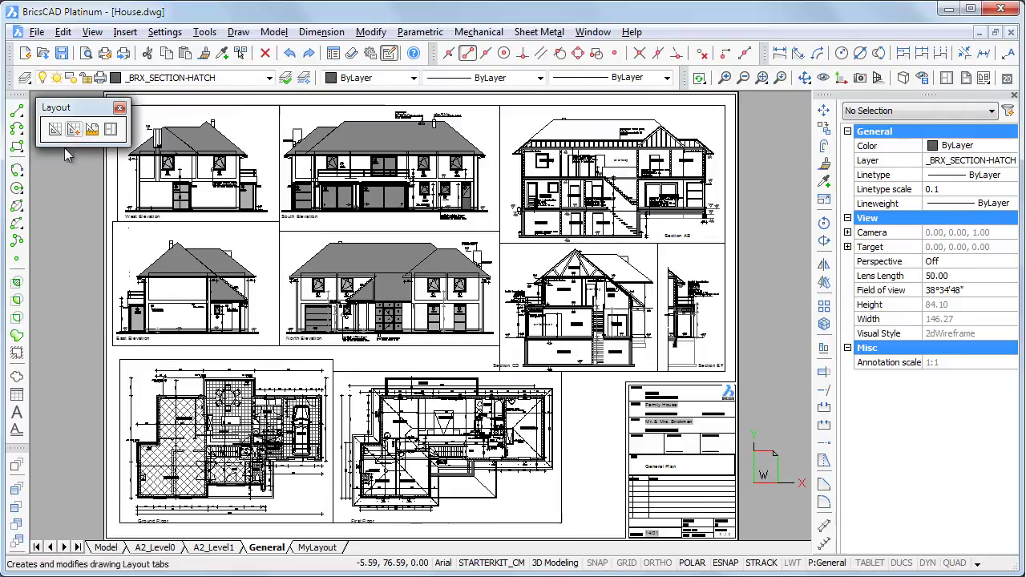
click(319, 550)
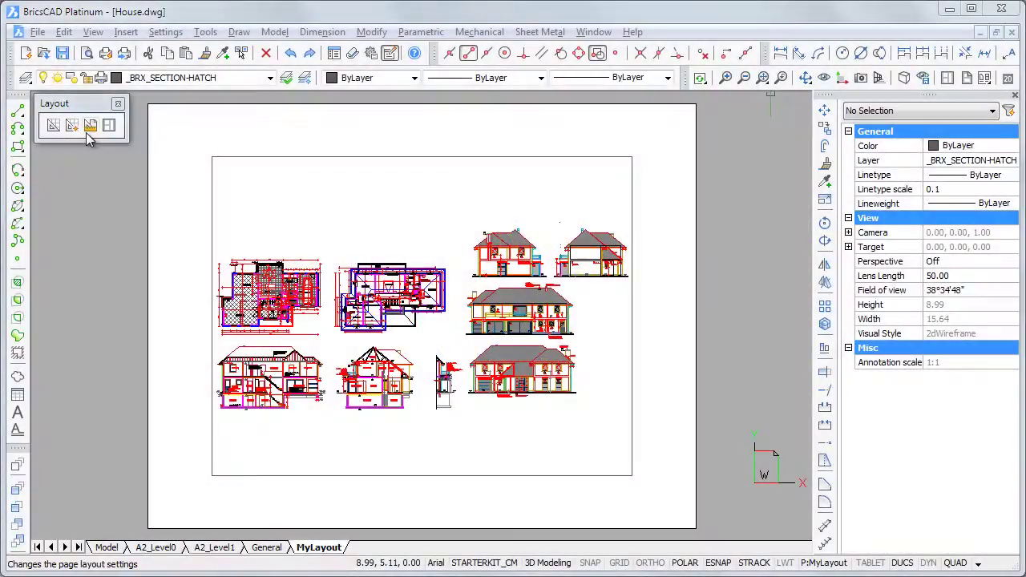
Step: Create a page setup named A1_Portrait based on A0_Landscape and open its settings
click(90, 128)
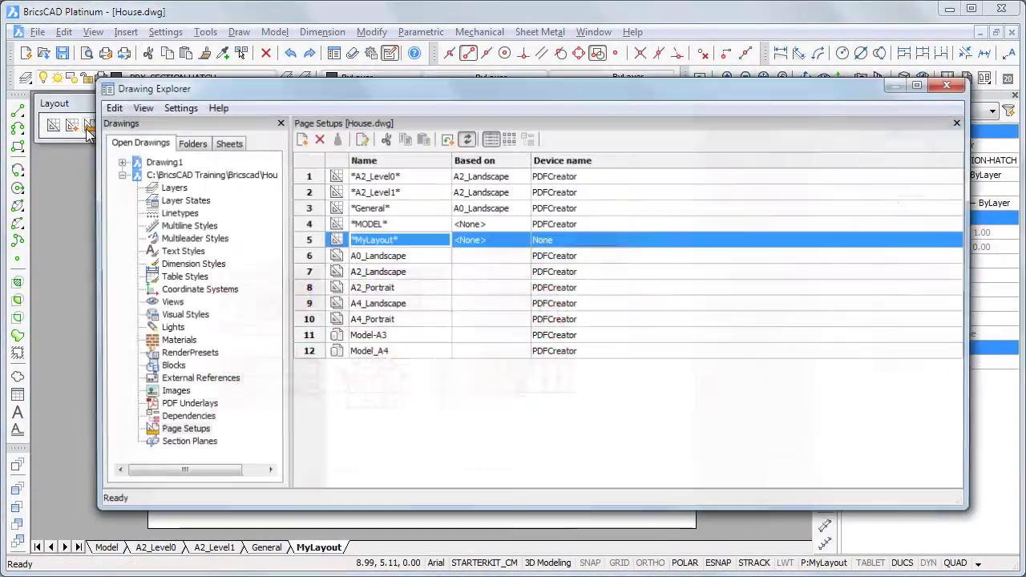
click(302, 142)
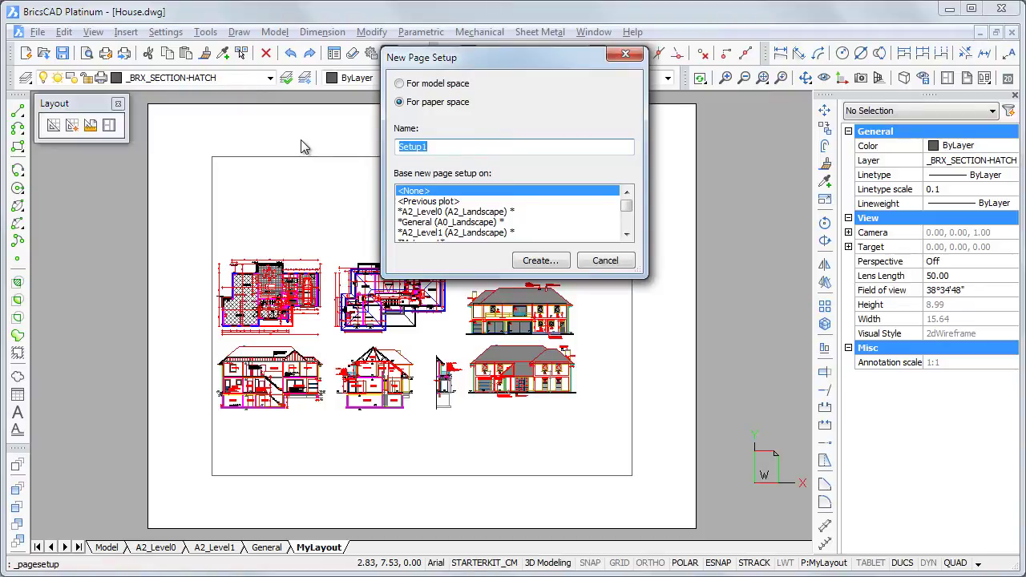
text(A1_Portrait)
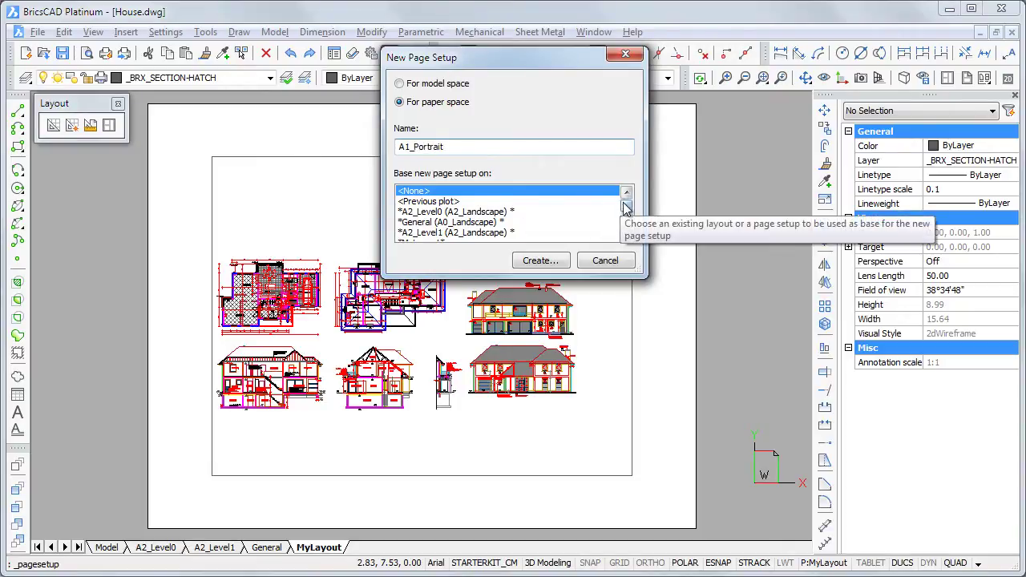
scroll(625, 233, down, 3)
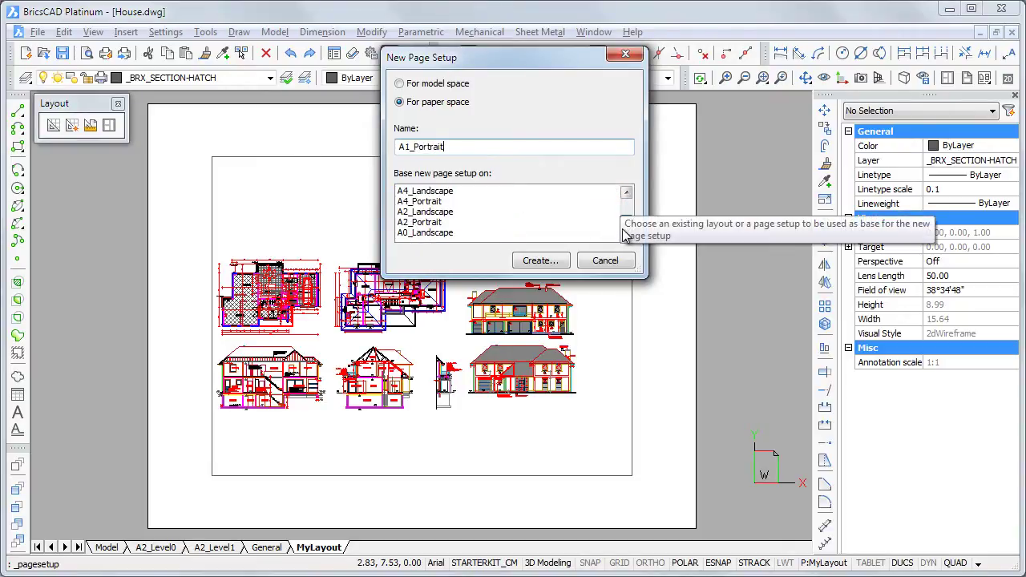
click(442, 232)
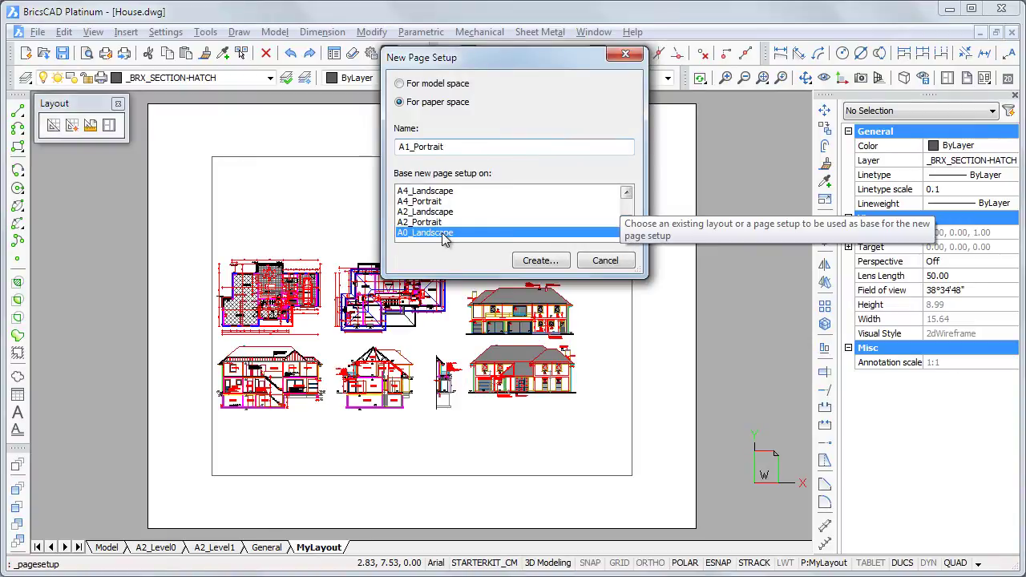
click(536, 260)
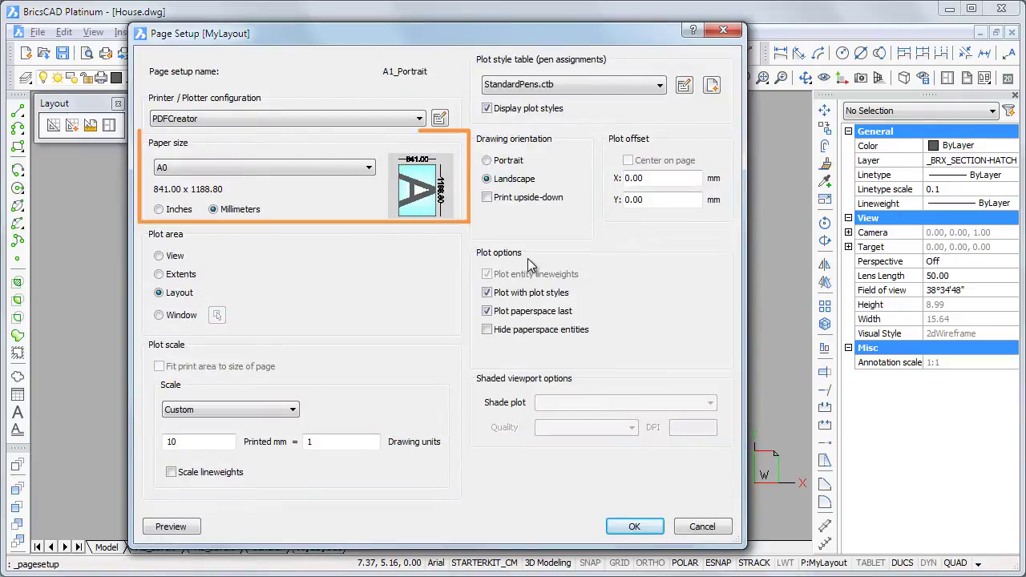
Step: Give the A1_Portrait setup A1 paper (594 x 841 mm) in portrait orientation and save it
click(307, 170)
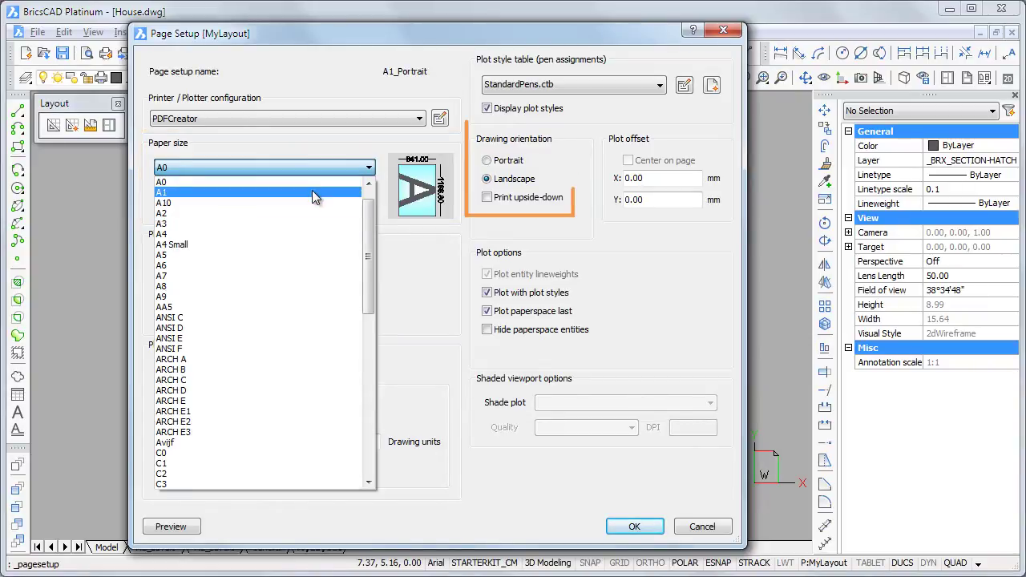
click(312, 193)
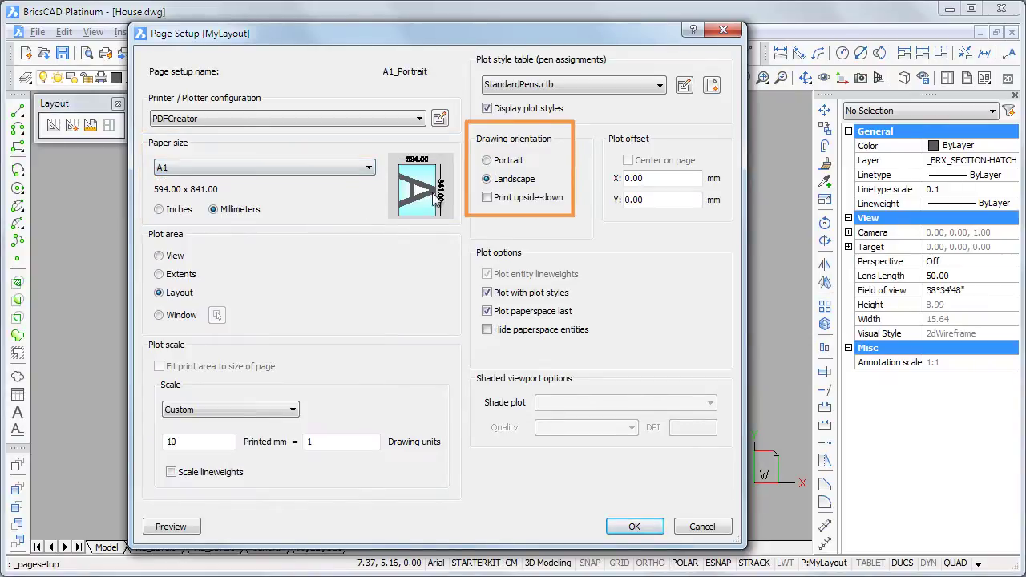
click(490, 161)
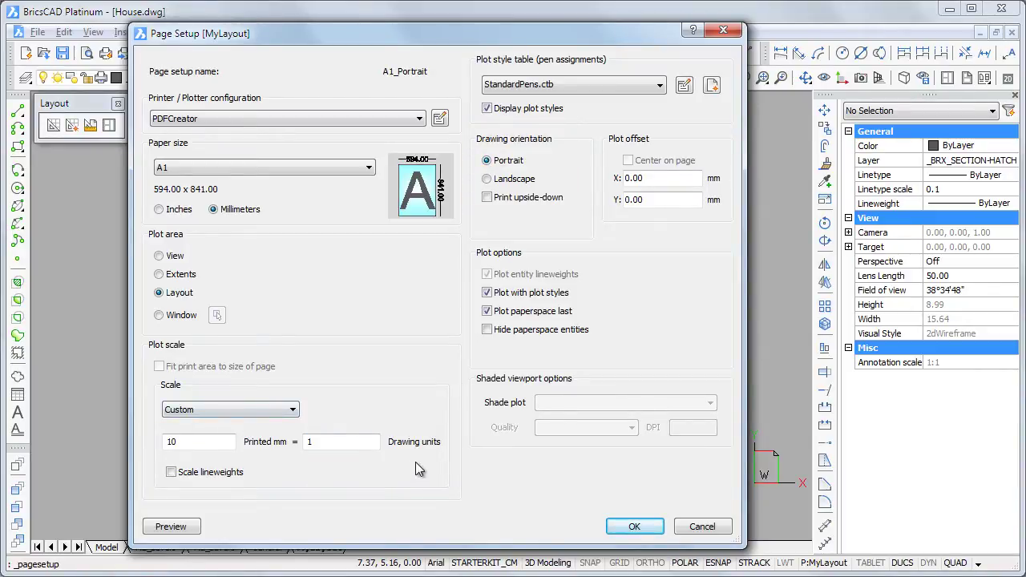
click(633, 527)
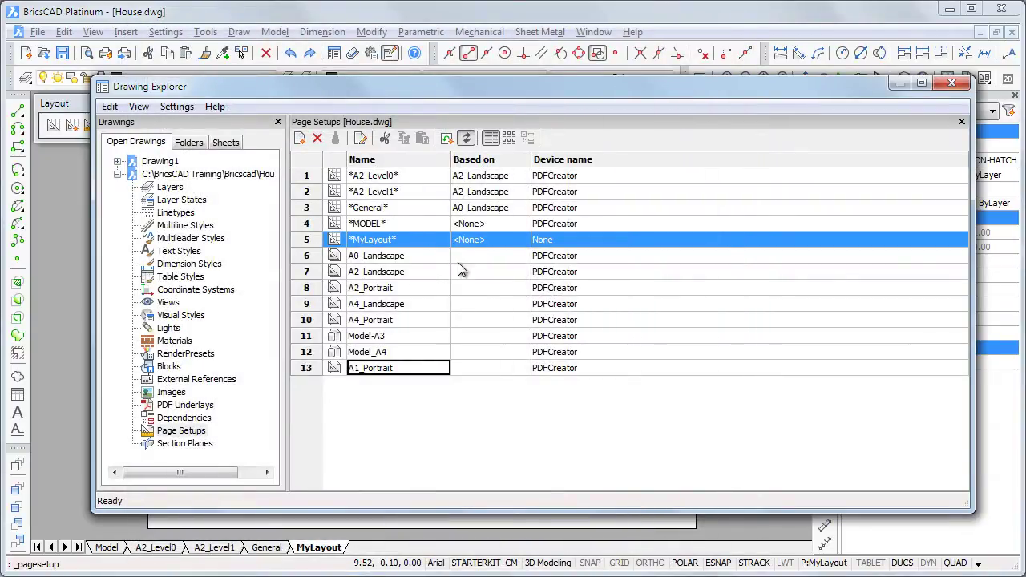
Step: Base MyLayout on the A1_Portrait page setup and close Drawing Explorer
click(482, 239)
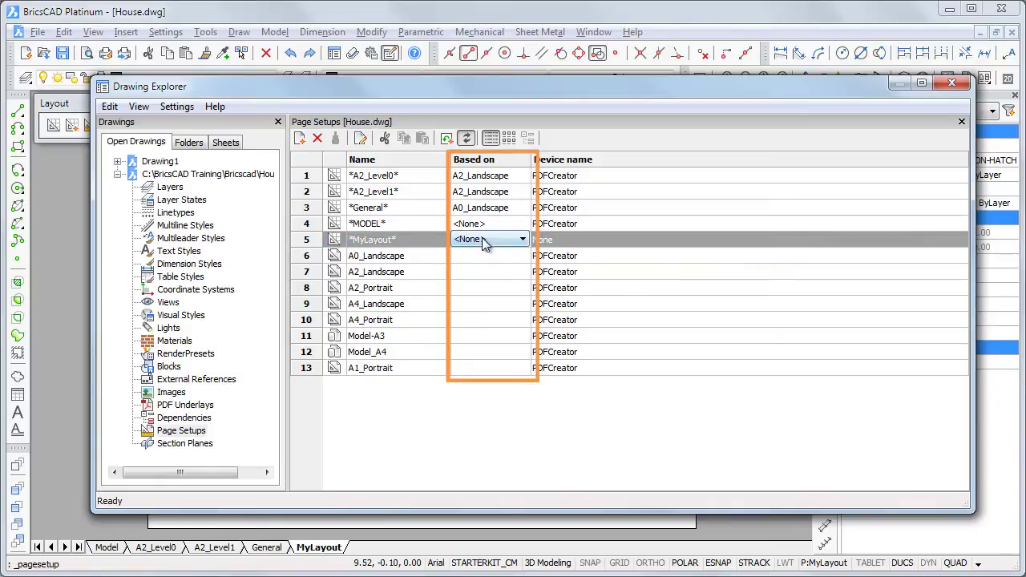
click(522, 239)
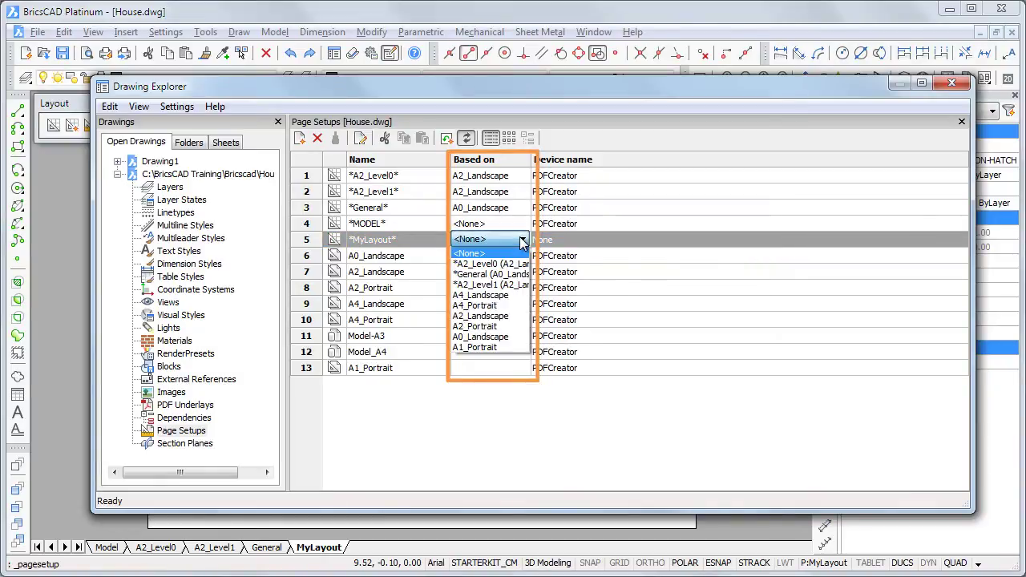
click(489, 347)
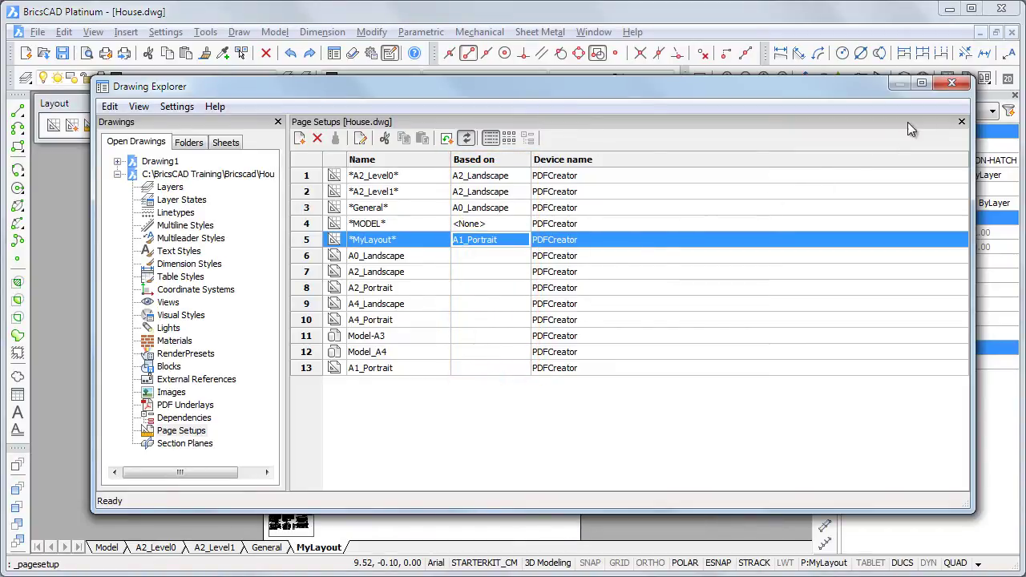
click(951, 82)
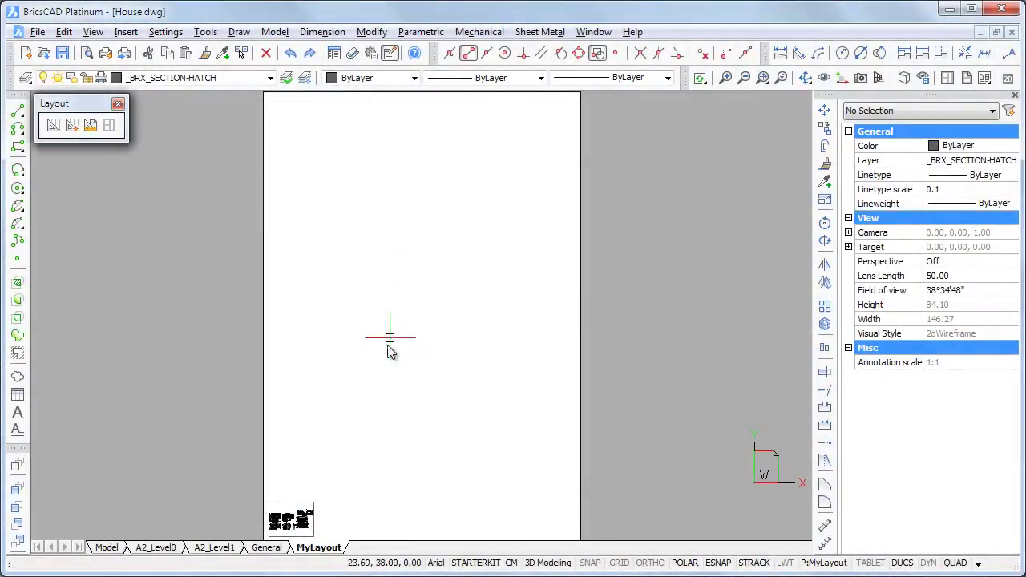
Step: Delete the small leftover viewport and make VIEWPORTS the current layer
click(312, 501)
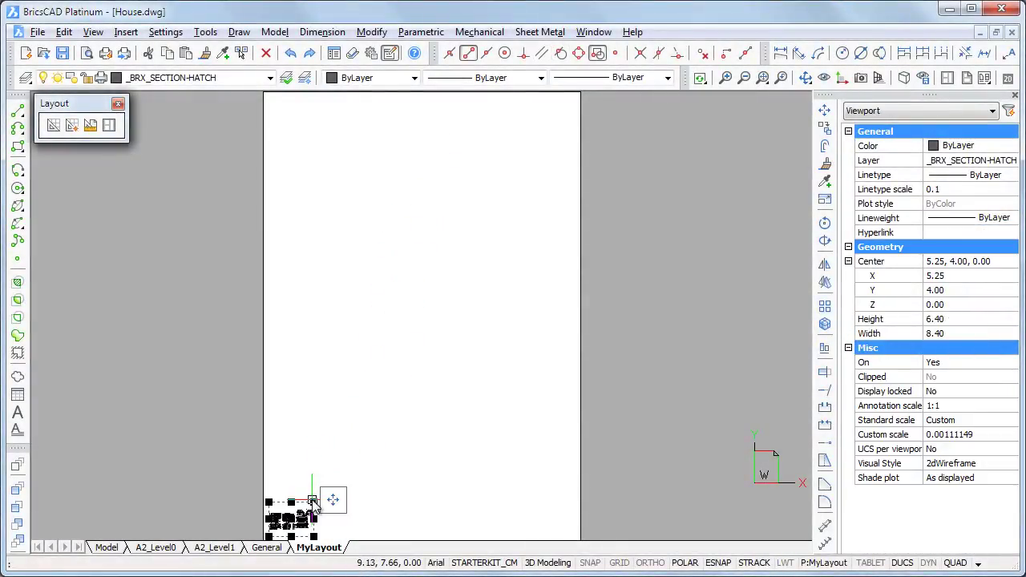
key(Delete)
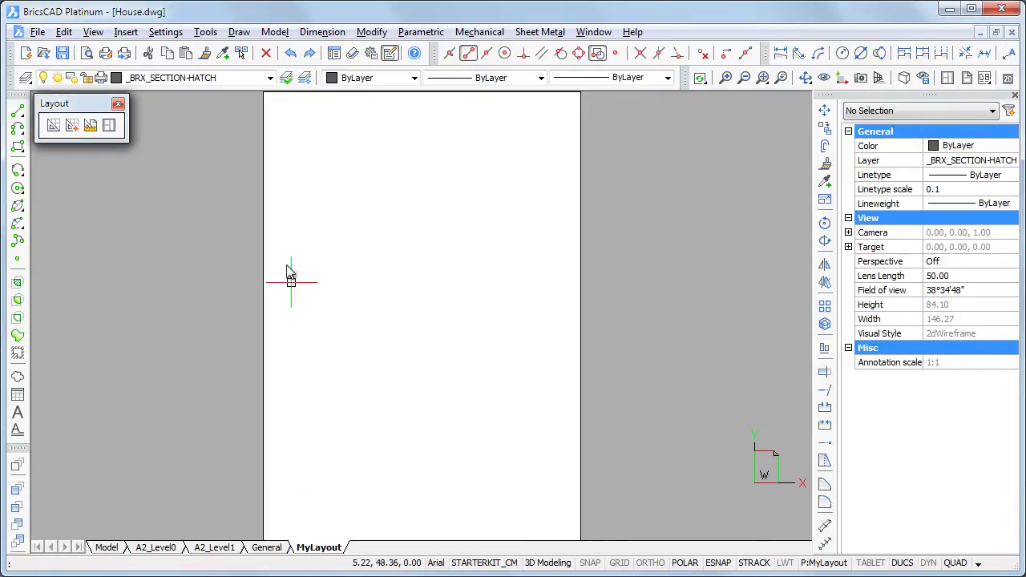
click(270, 78)
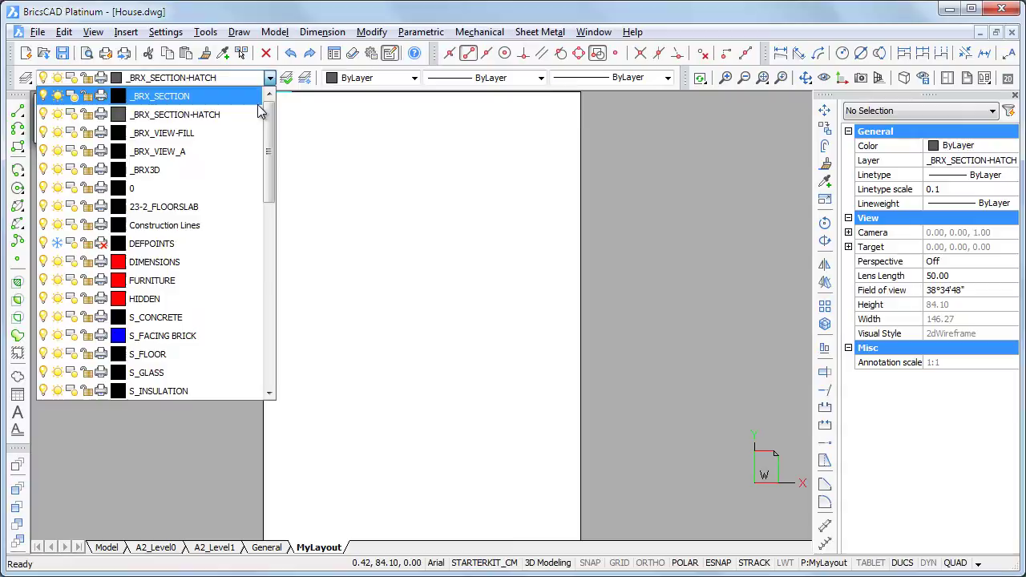
drag(270, 138, 266, 285)
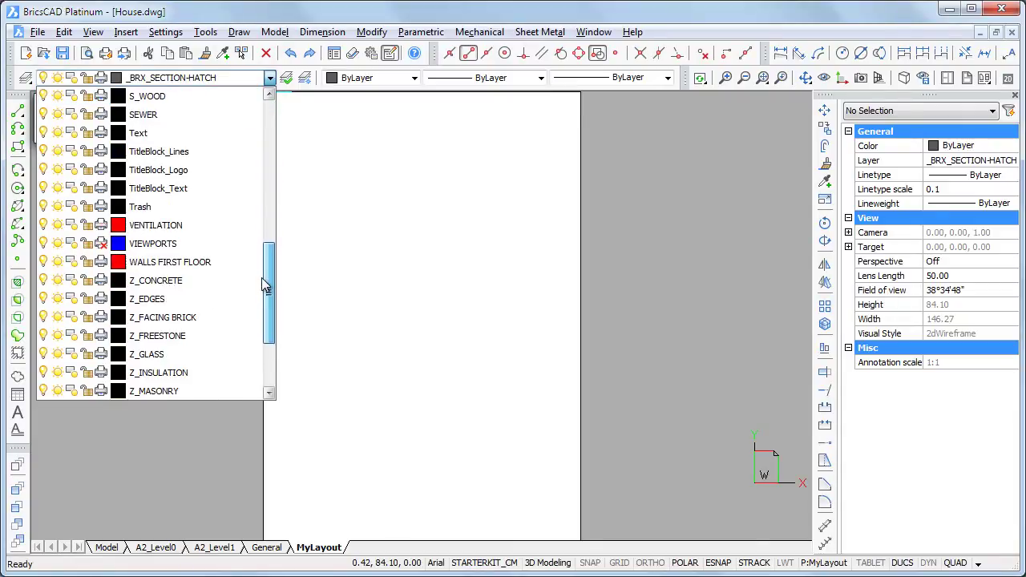
click(139, 247)
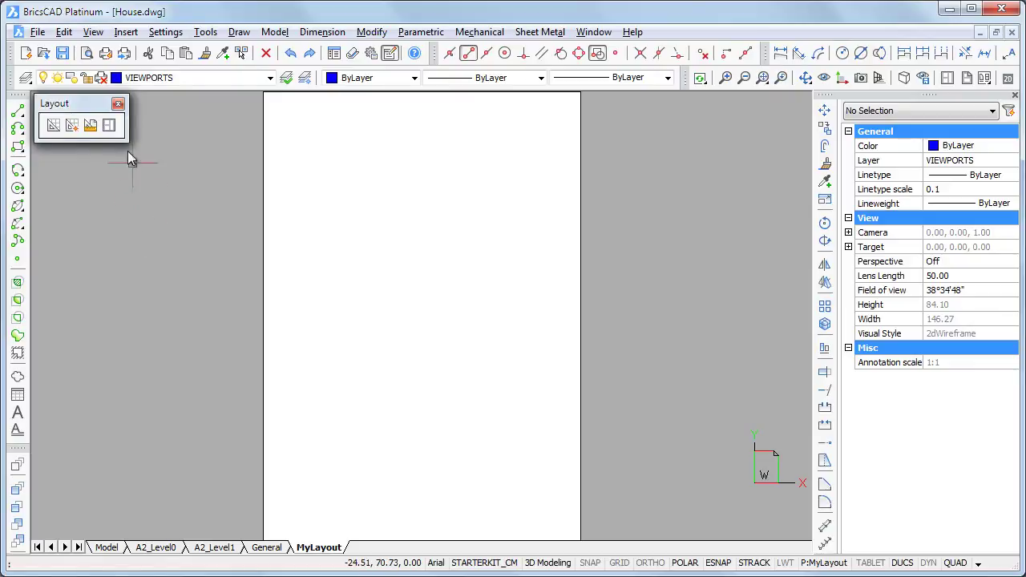
Step: Draw a new viewport across the upper part of the MyLayout sheet
click(110, 127)
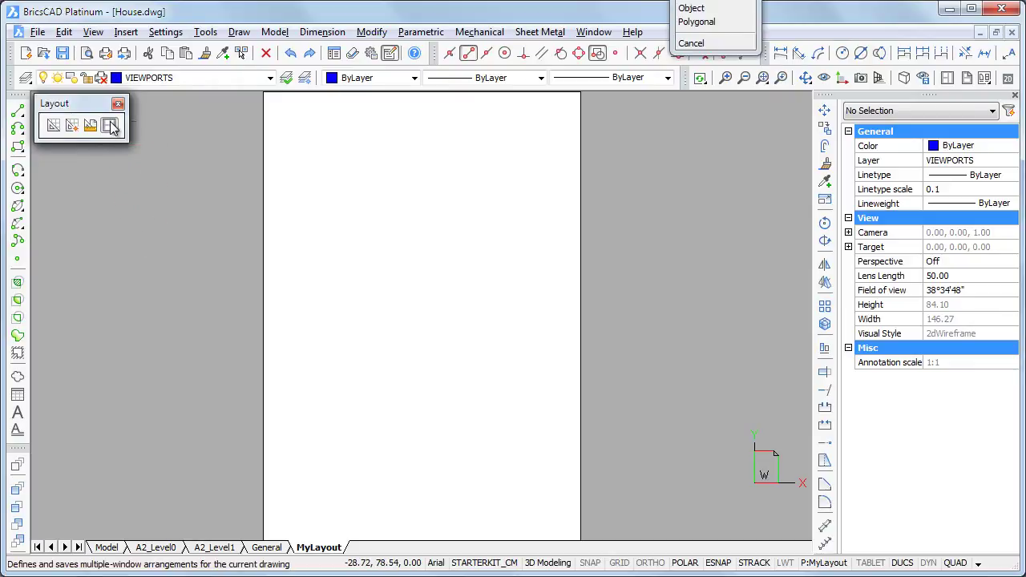
click(292, 117)
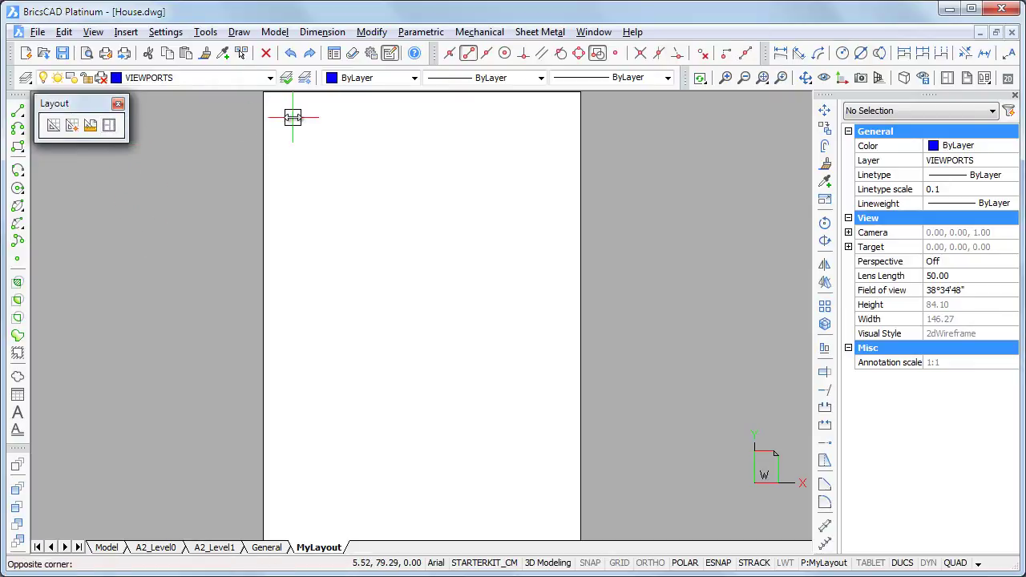
click(558, 336)
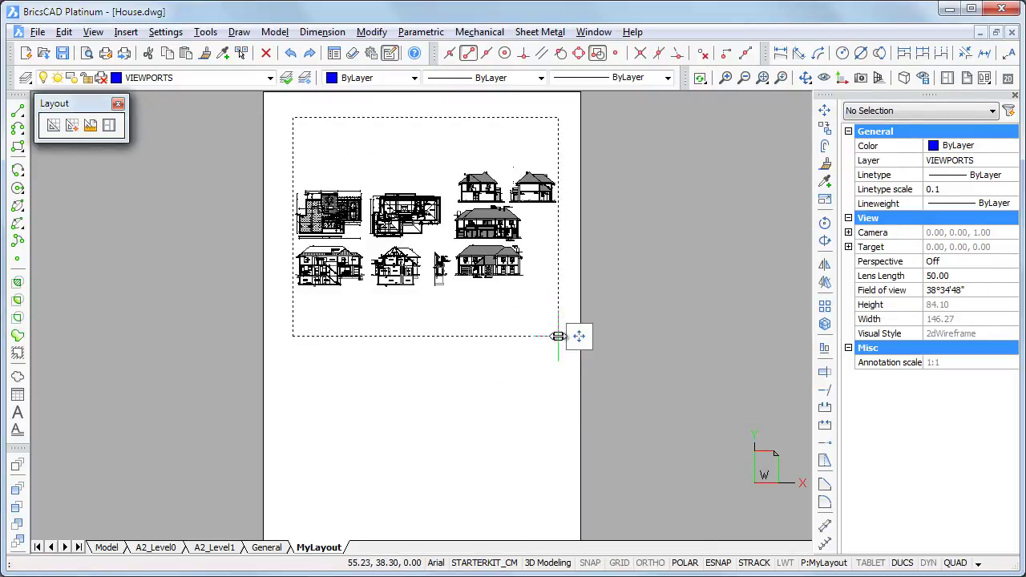
key(Escape)
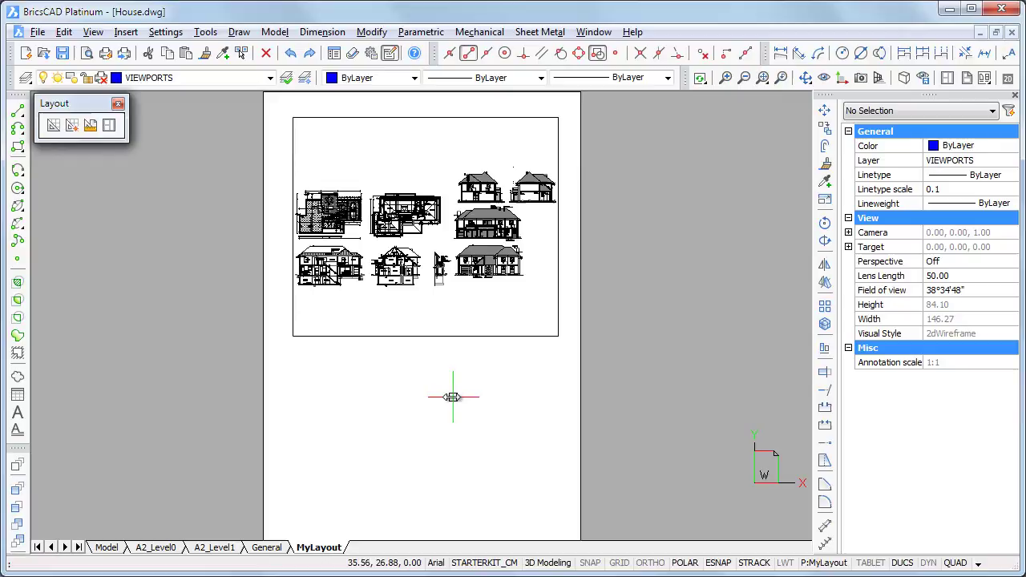
Step: Pan and zoom inside the viewport so the house floor plan fills its frame
double_click(342, 166)
middle_drag(341, 166, 442, 190)
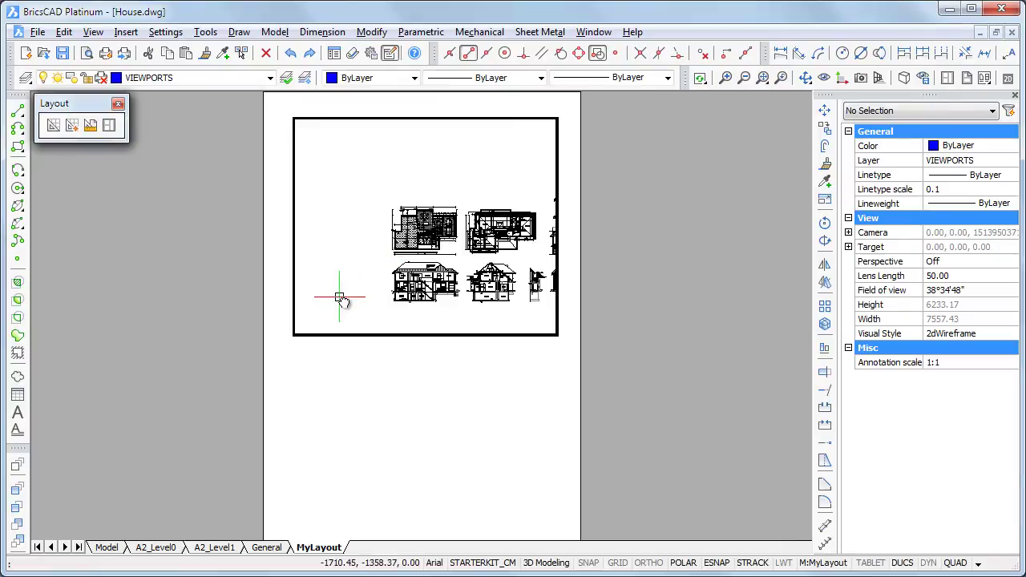
scroll(341, 286, up, 1)
scroll(339, 190, up, 5)
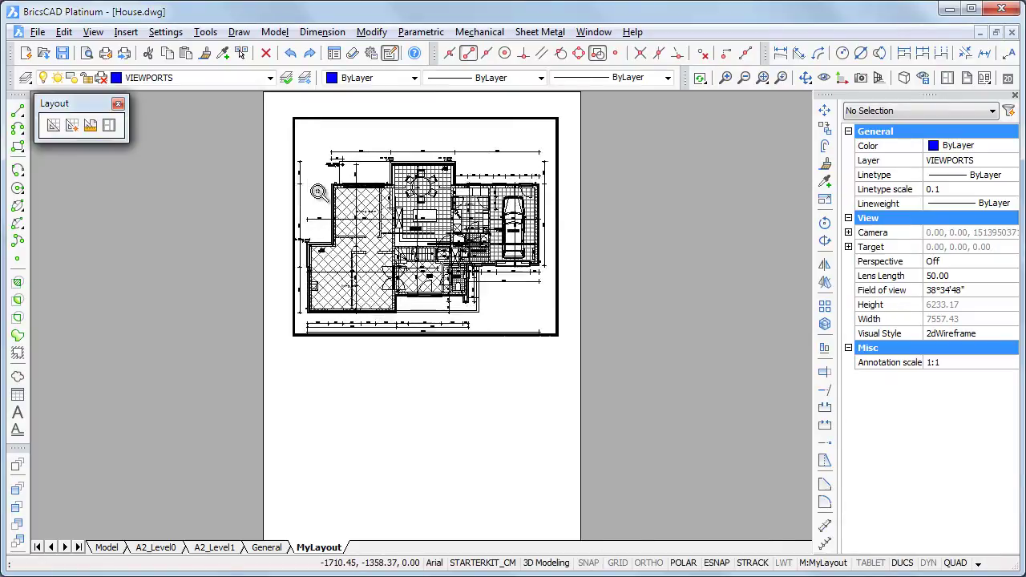
scroll(317, 187, down, 1)
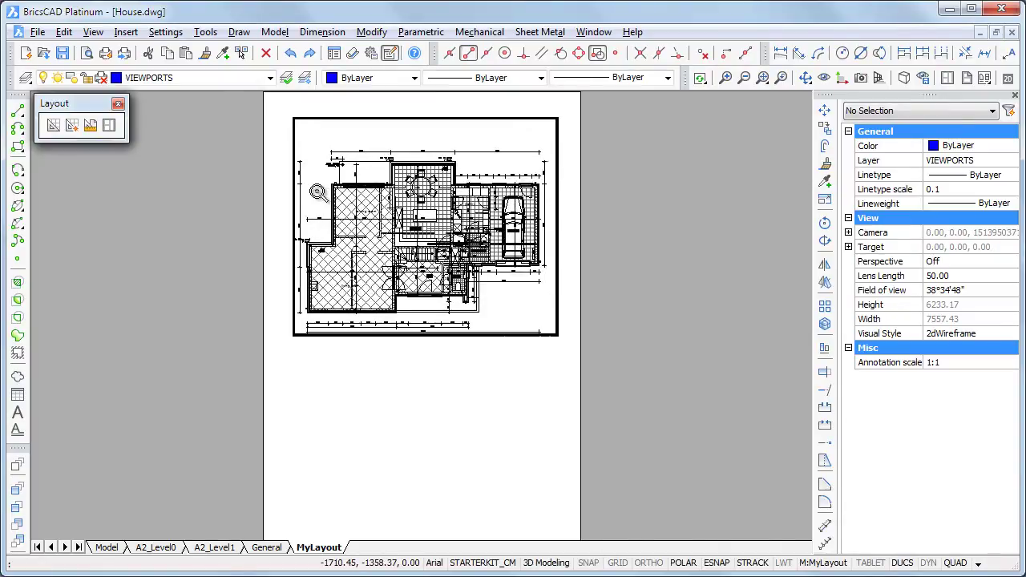
double_click(349, 371)
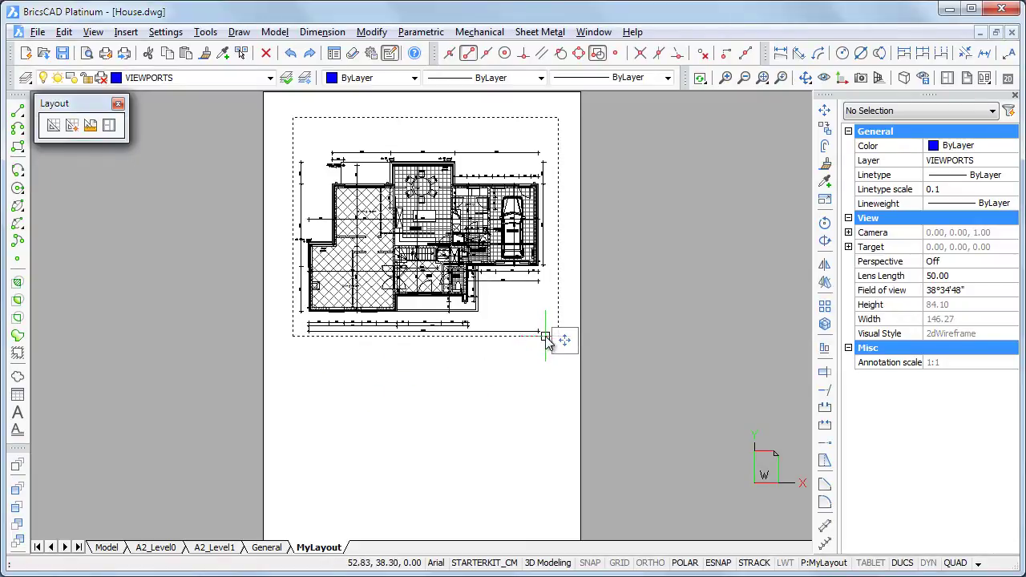
click(546, 338)
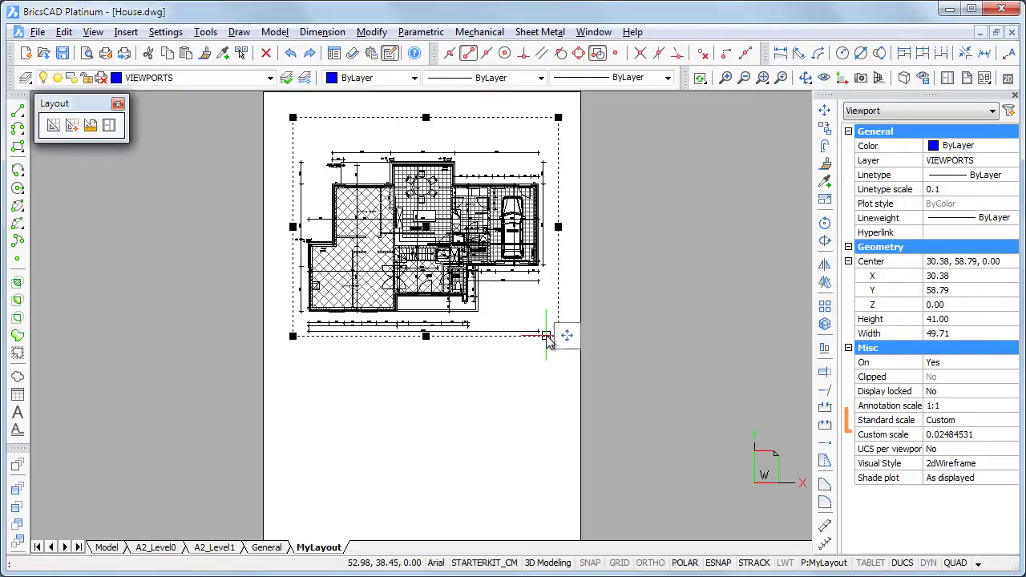
Step: Change the viewport's standard scale from Custom to 1:50
click(949, 420)
click(946, 420)
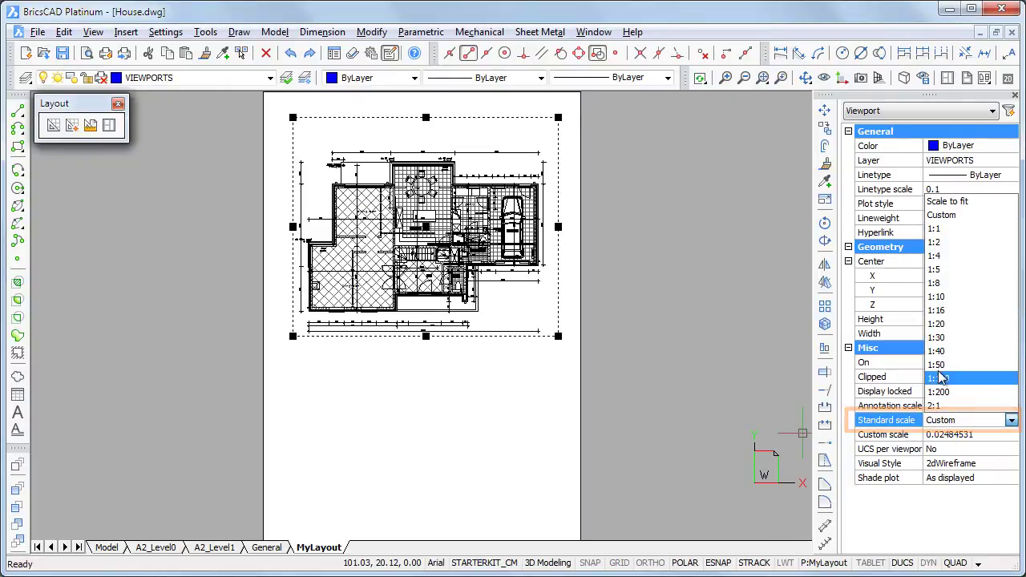
click(938, 364)
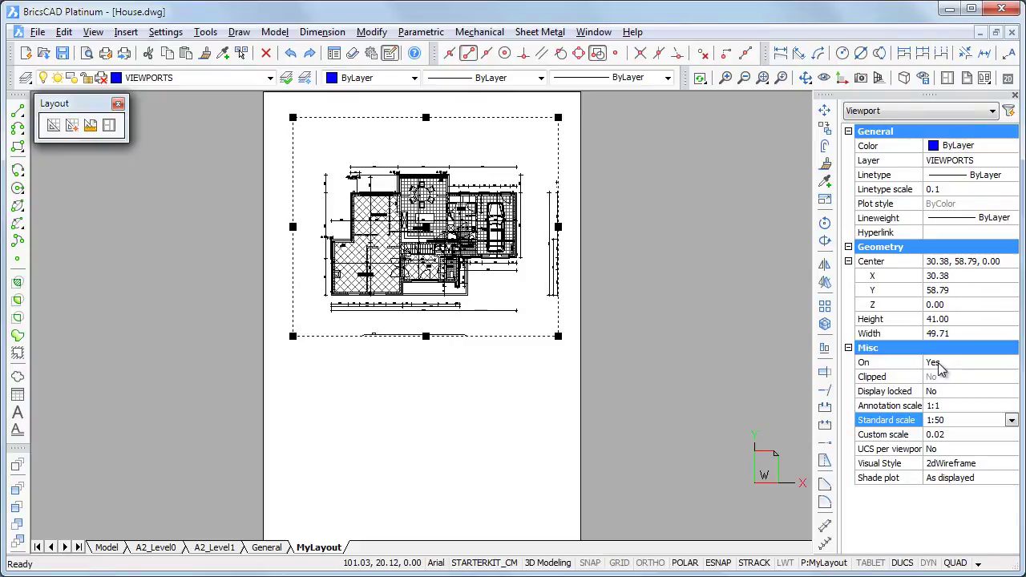
key(Escape)
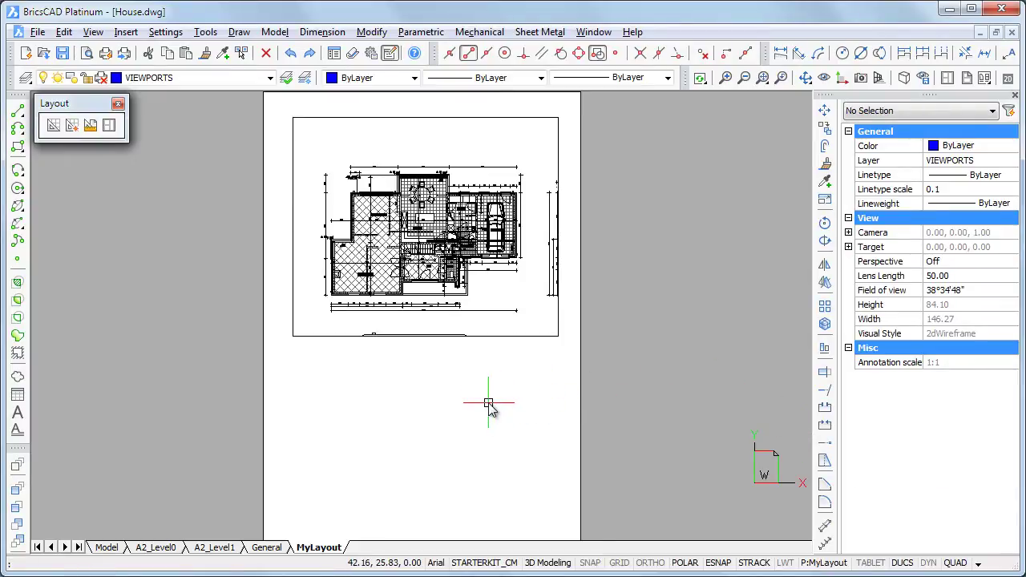
Step: Pull the viewport's lower-right corner and top edge inward, shortening it to height 33.49
click(518, 338)
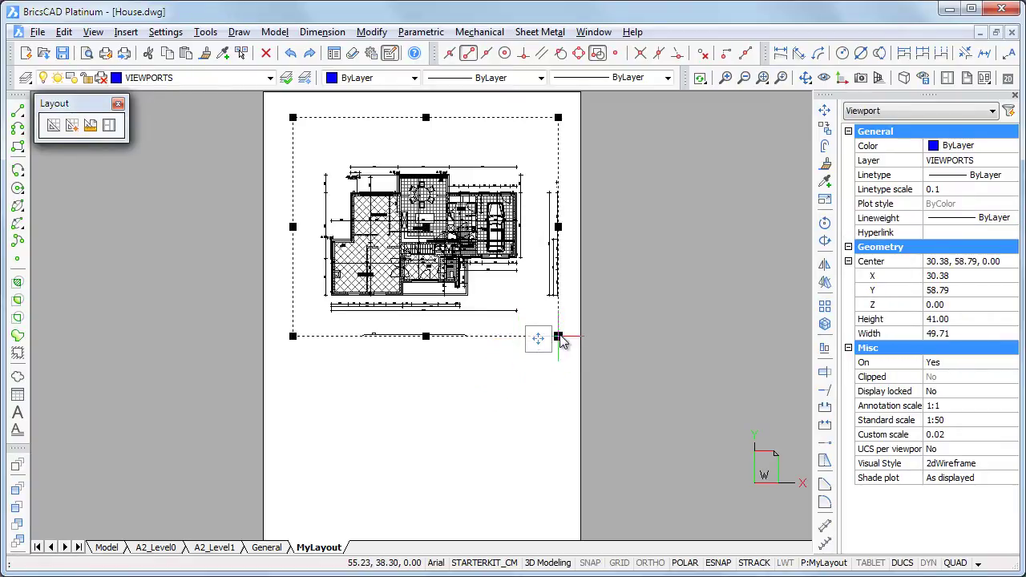
click(558, 336)
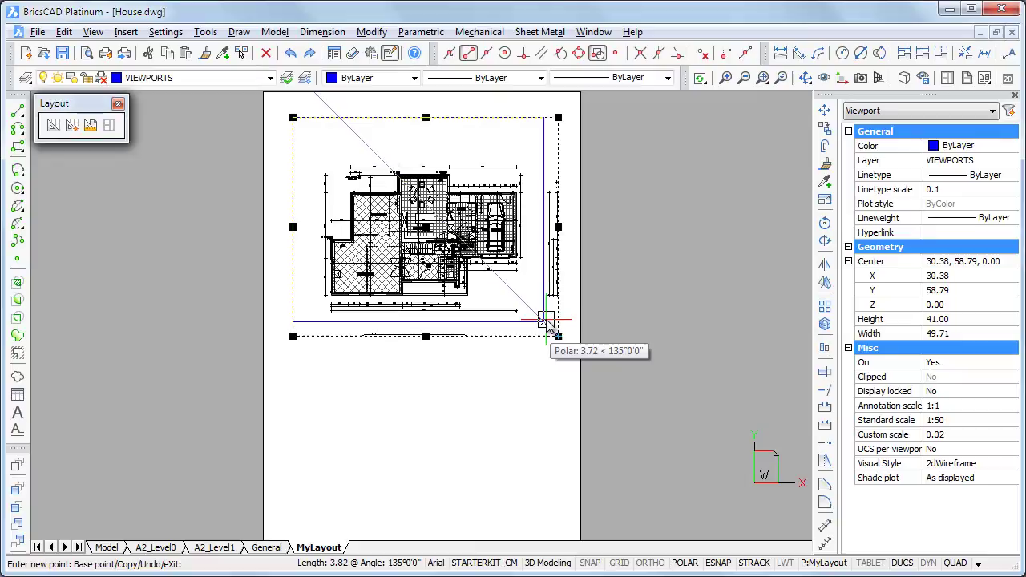
click(546, 321)
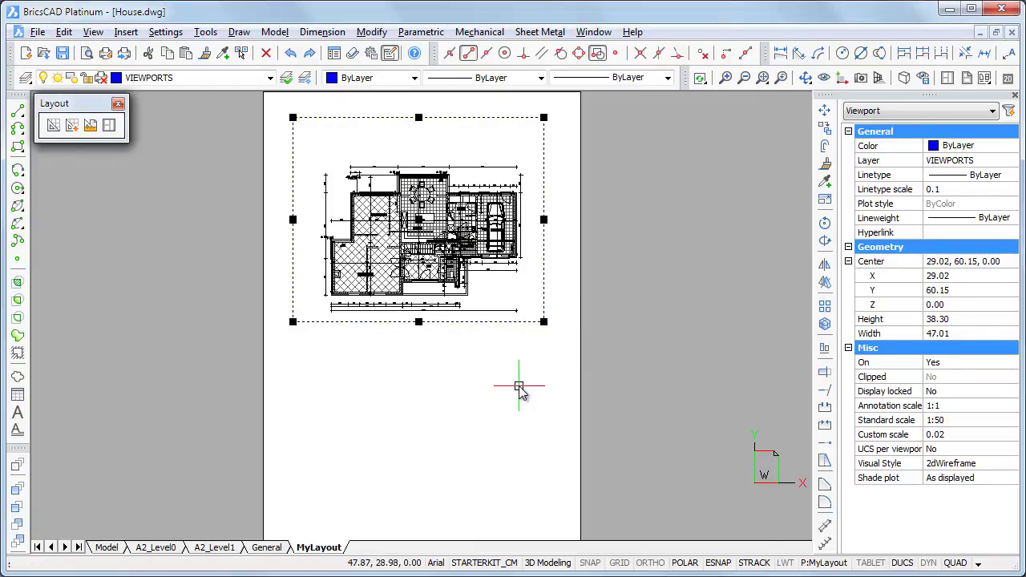
key(Escape)
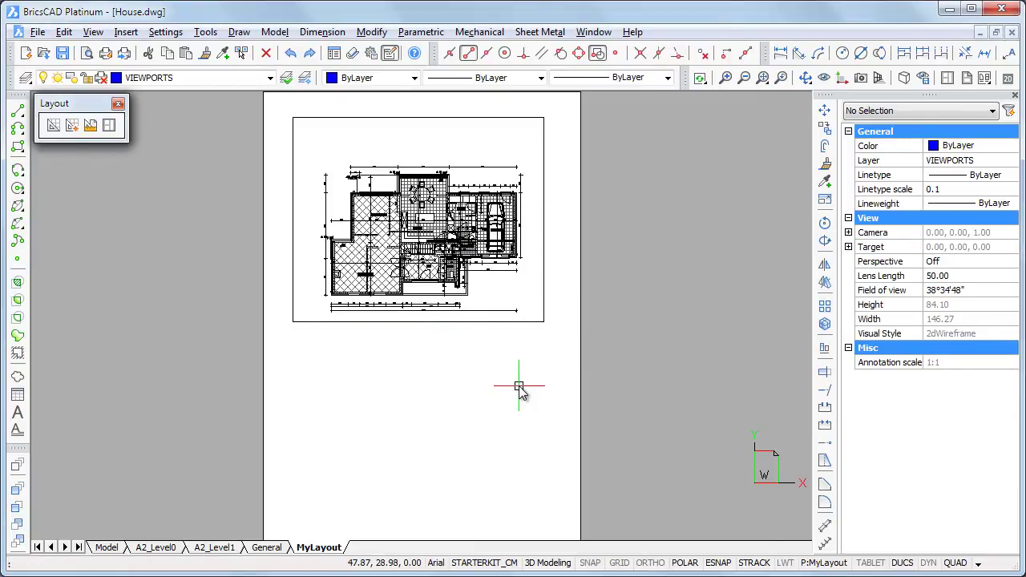
click(369, 120)
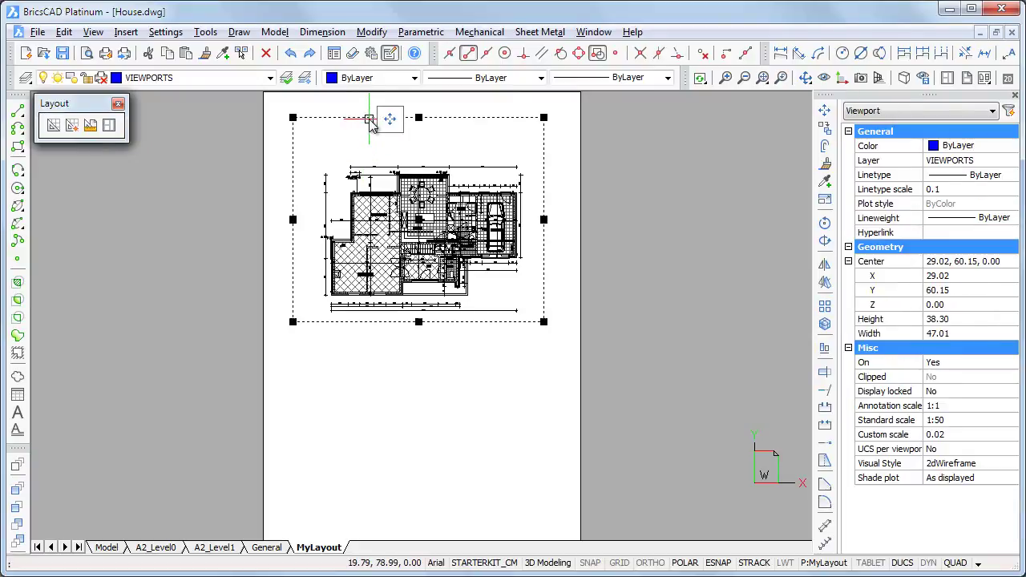
click(418, 143)
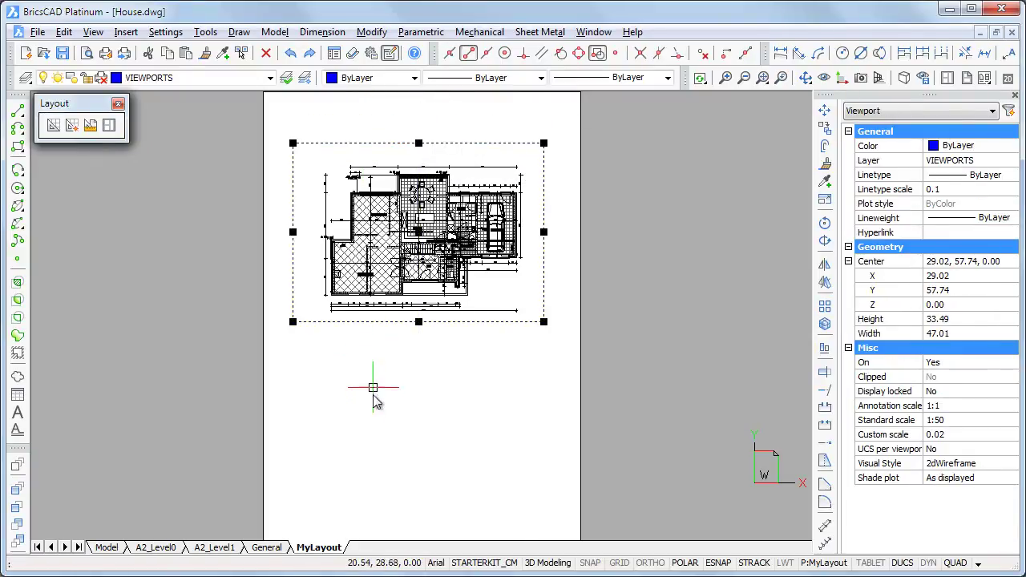
key(Escape)
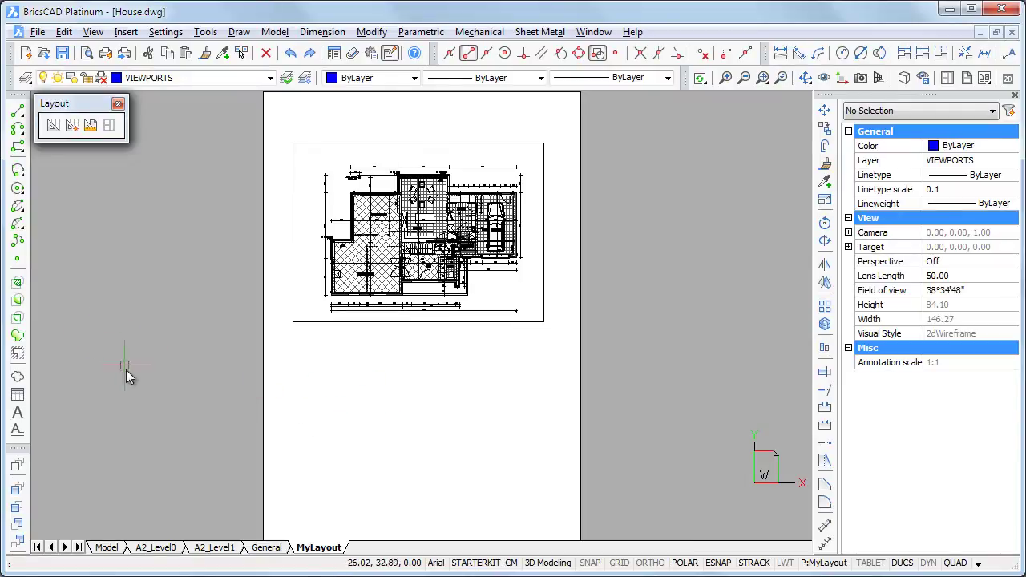
mouse_move(137, 381)
mouse_down()
mouse_move(142, 339)
mouse_move(188, 440)
mouse_move(207, 415)
mouse_move(222, 436)
mouse_move(156, 412)
mouse_move(140, 347)
mouse_up()
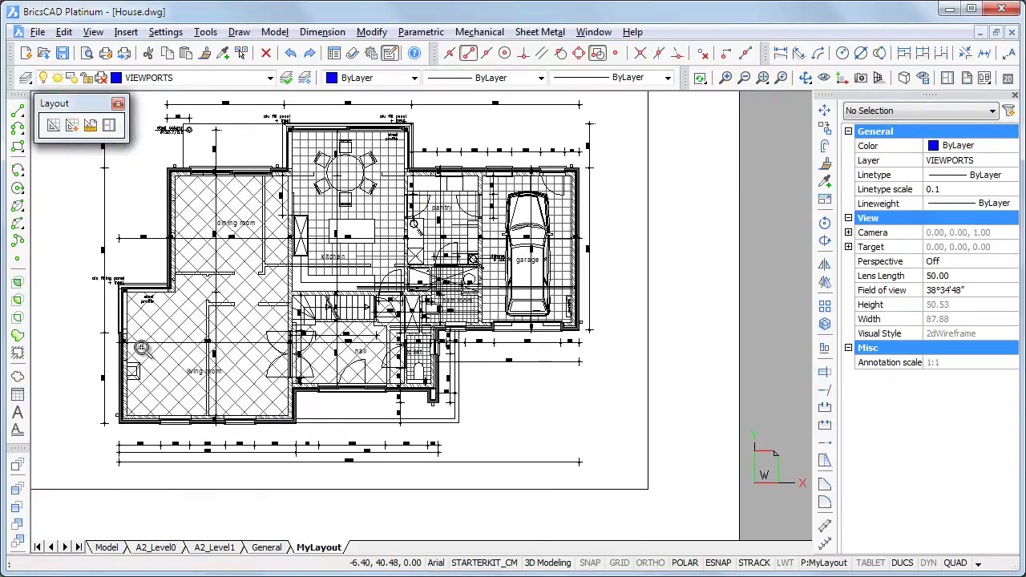
Step: Activate the viewport's model space and open the House.dwg layer list
double_click(128, 175)
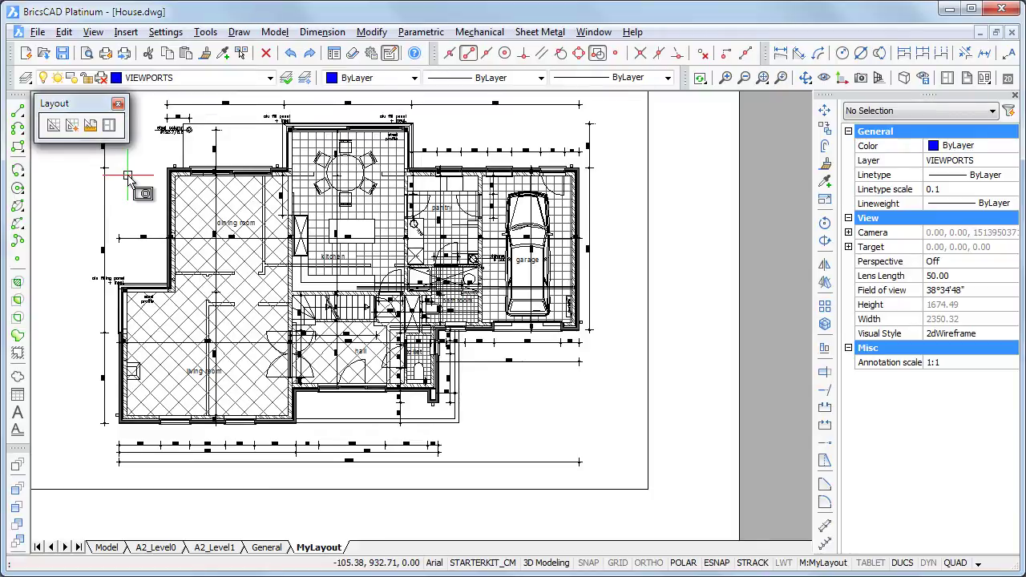
click(25, 78)
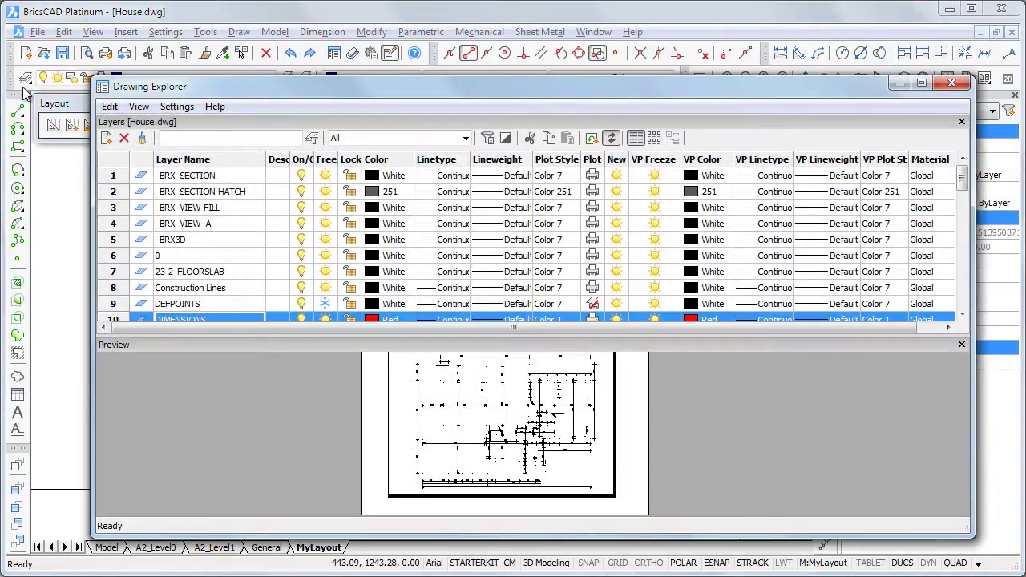
Step: Set VP Freeze on the DIMENSIONS, Text and WALLS FIRST FLOOR layers for this viewport
click(953, 177)
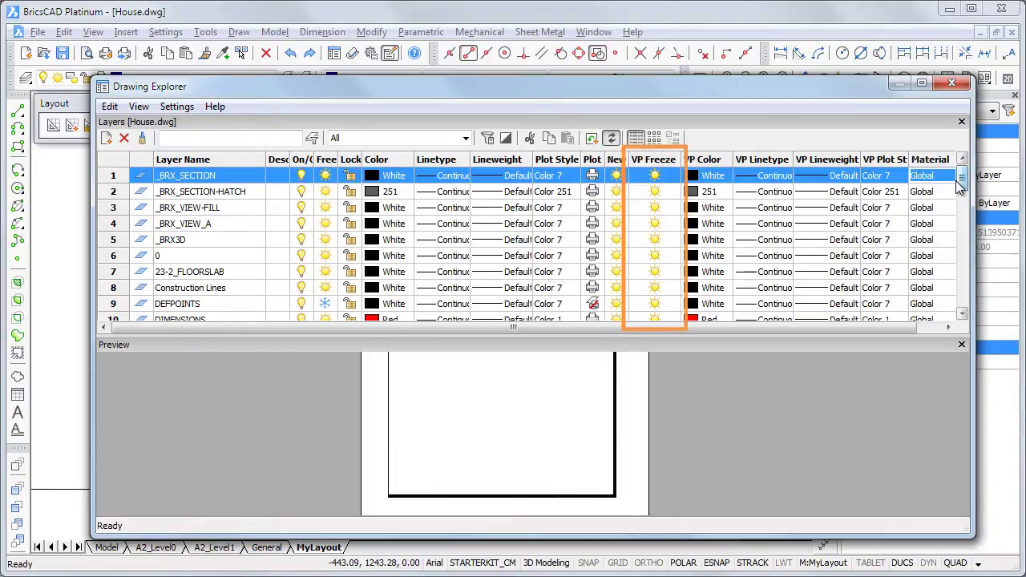
click(962, 313)
click(962, 313)
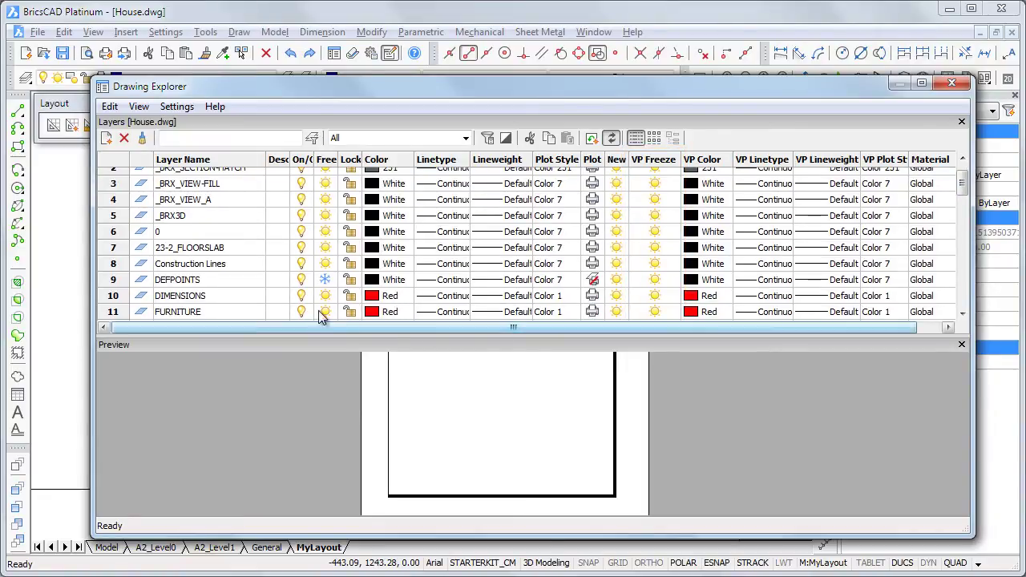
click(115, 296)
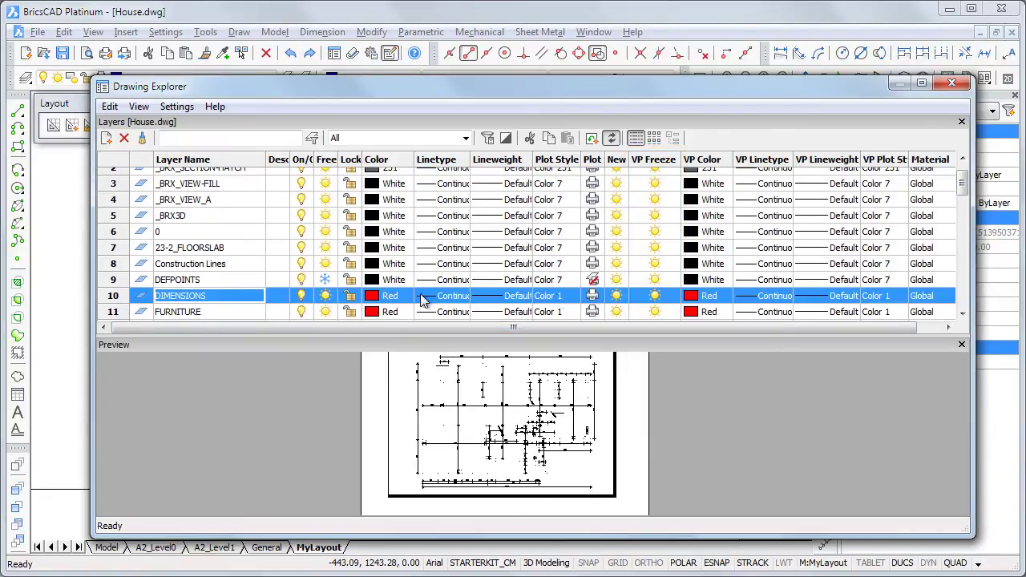
click(654, 297)
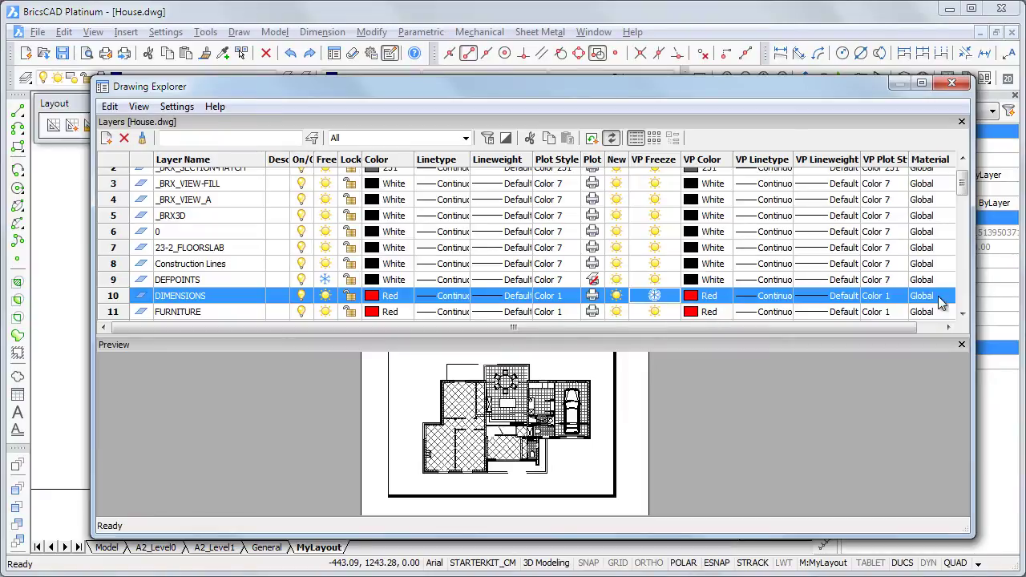
drag(962, 181, 971, 234)
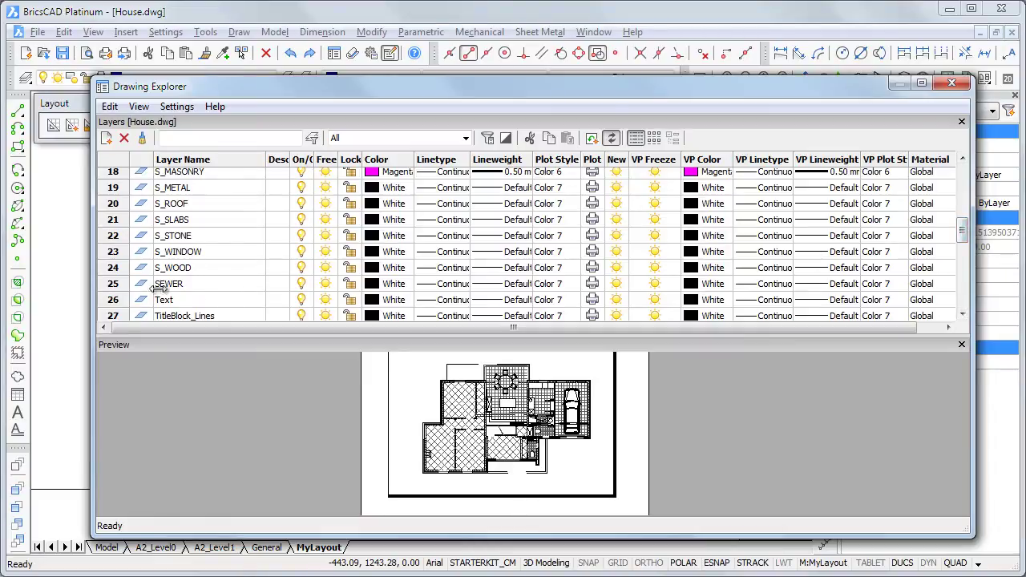
click(136, 300)
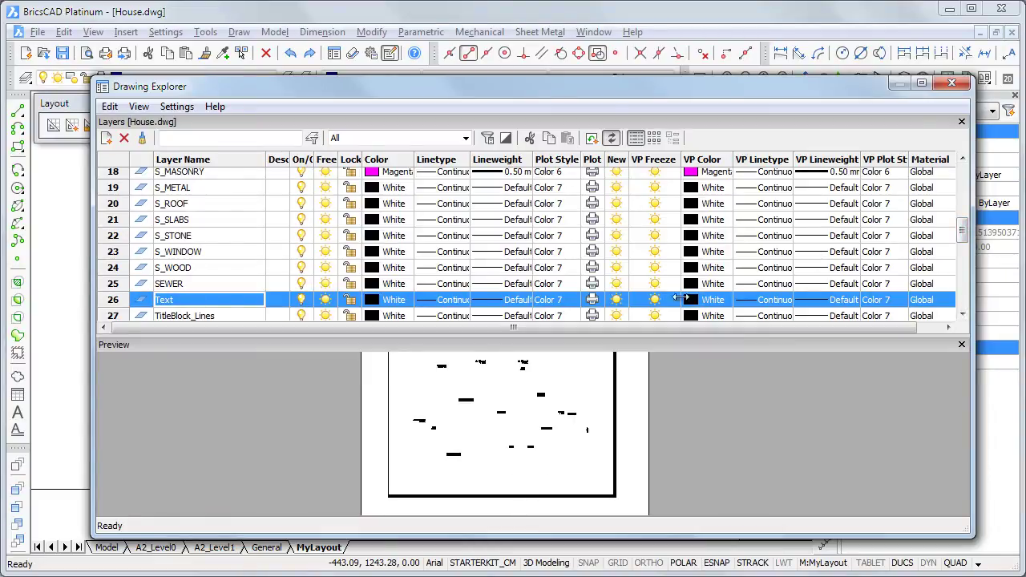
click(655, 300)
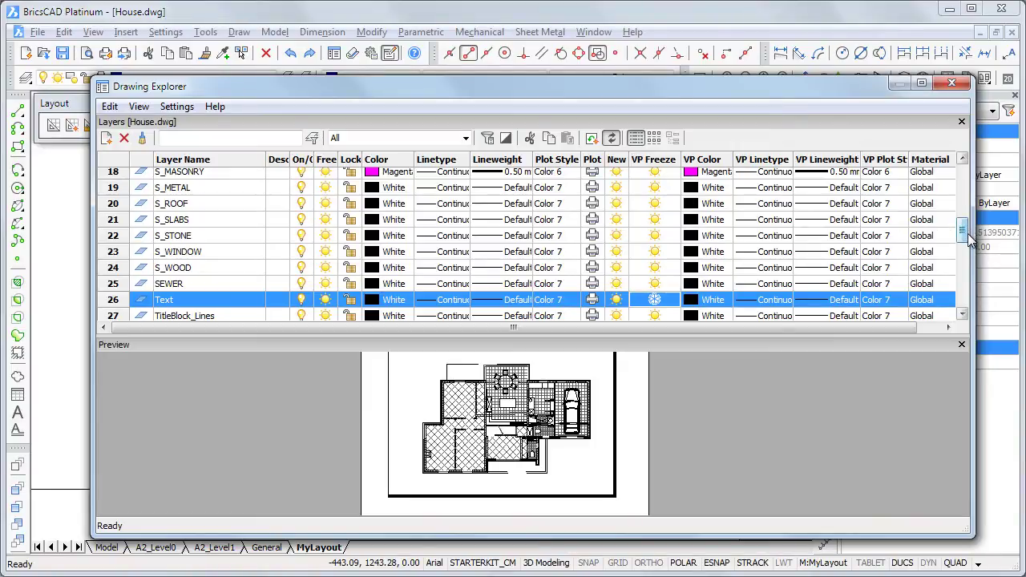
drag(965, 238, 964, 267)
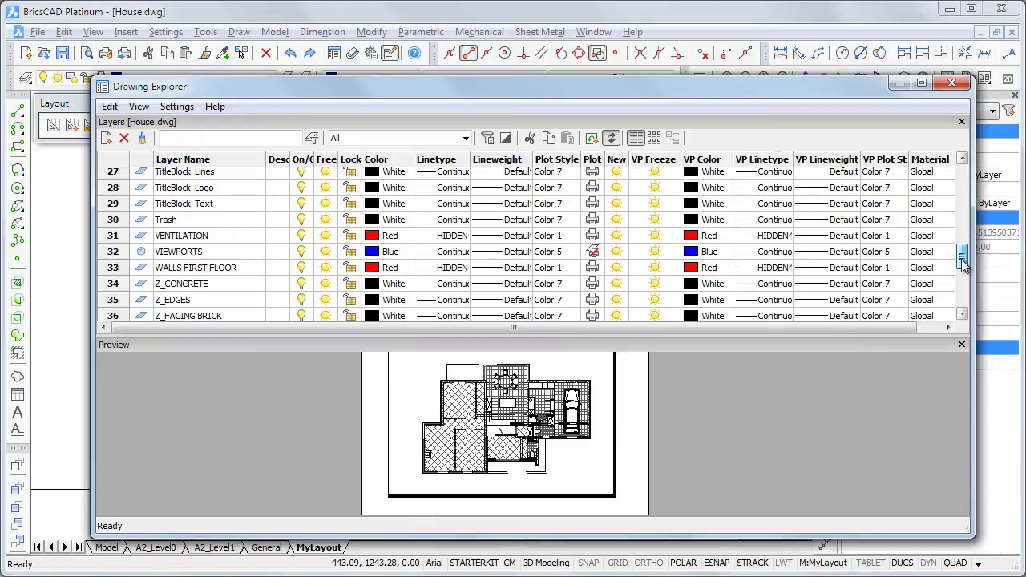
click(112, 270)
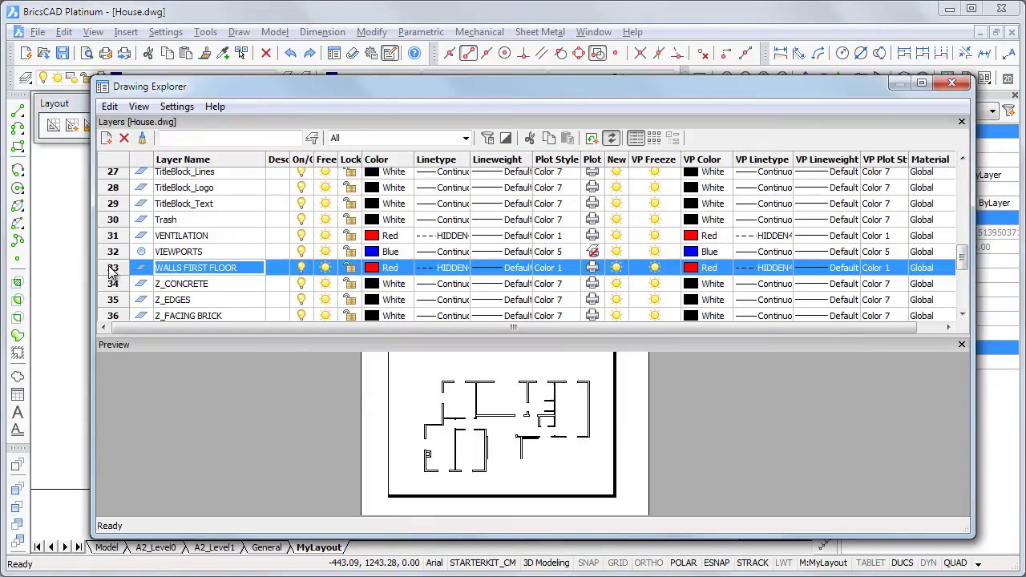
click(654, 270)
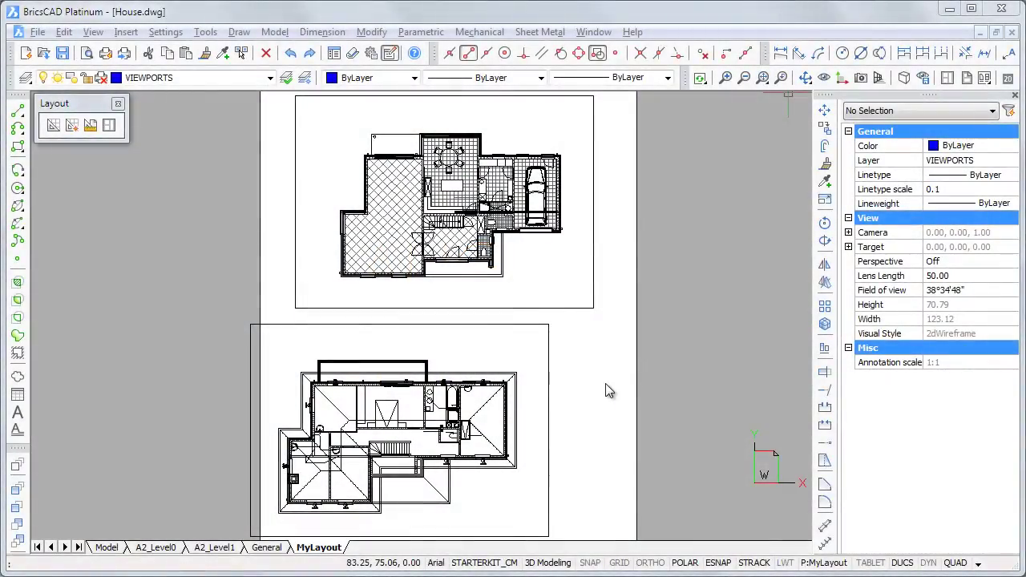
Step: Select both viewports and set Display locked to Yes, keeping their 1:50 views fixed
click(605, 383)
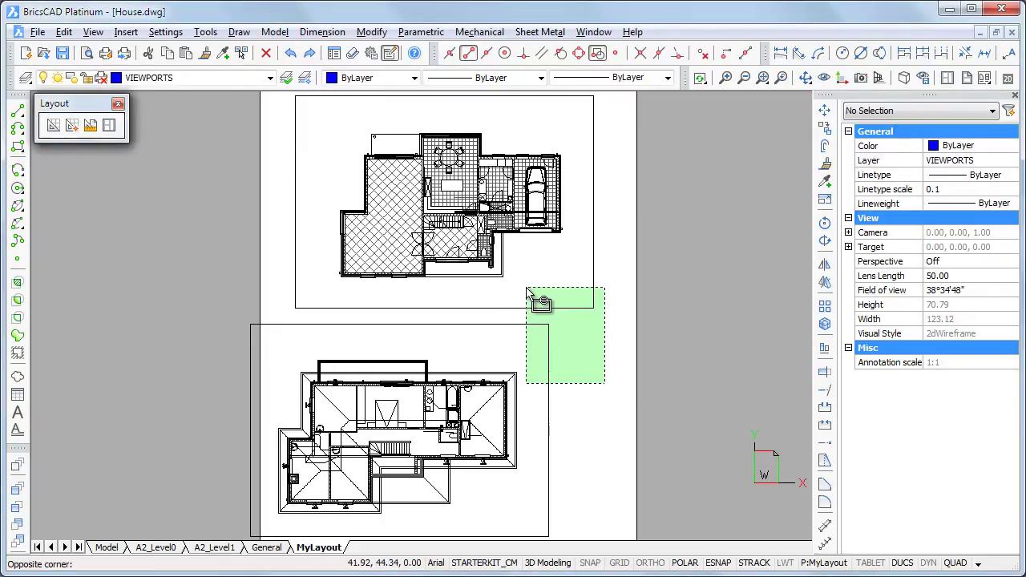
click(526, 287)
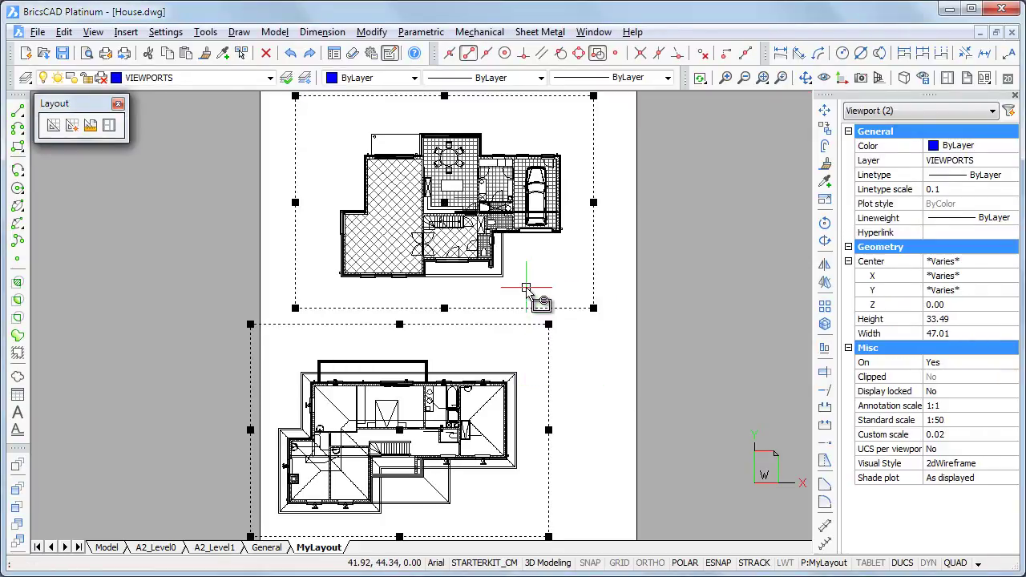
click(959, 392)
click(959, 392)
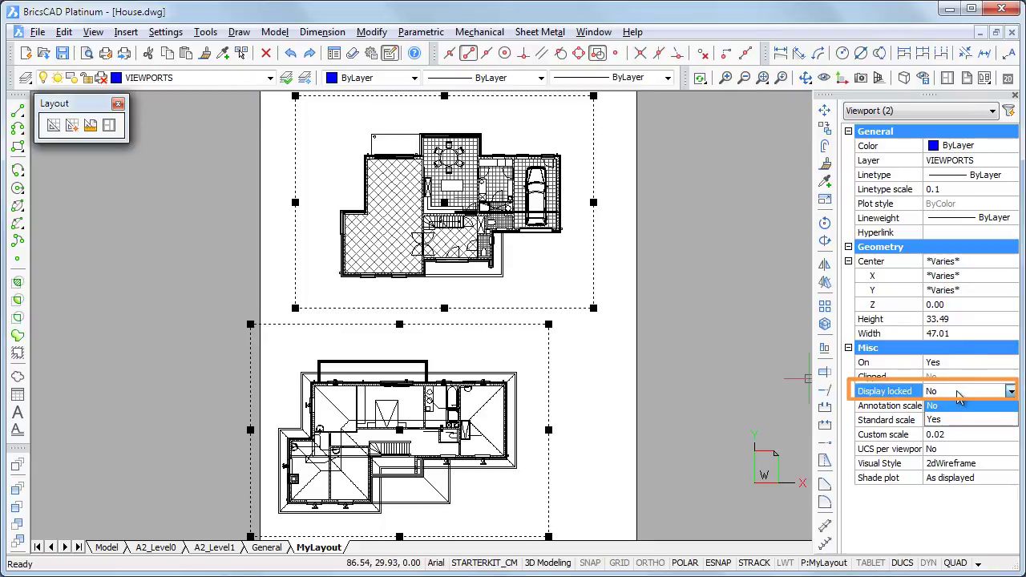
click(955, 420)
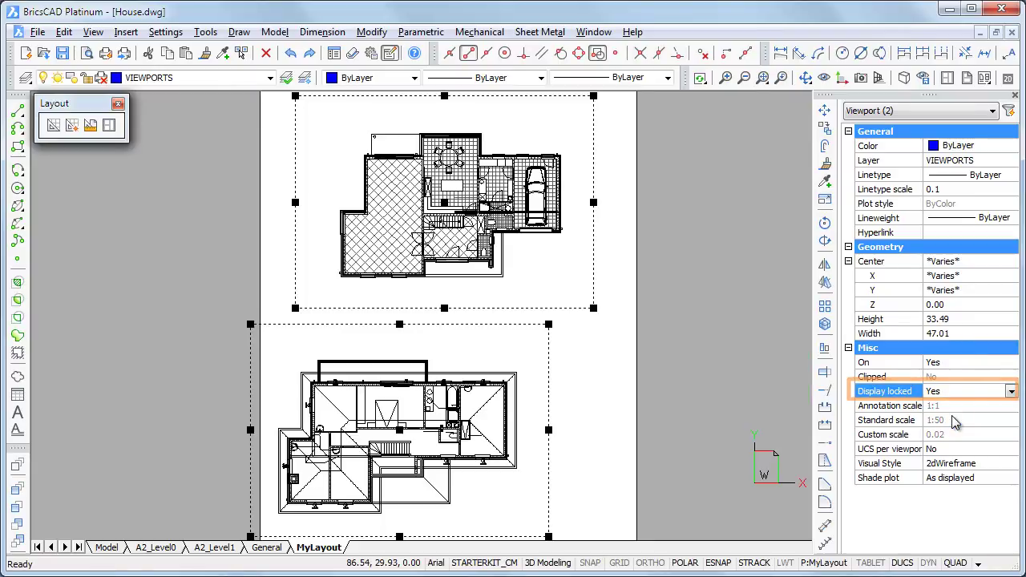
key(Escape)
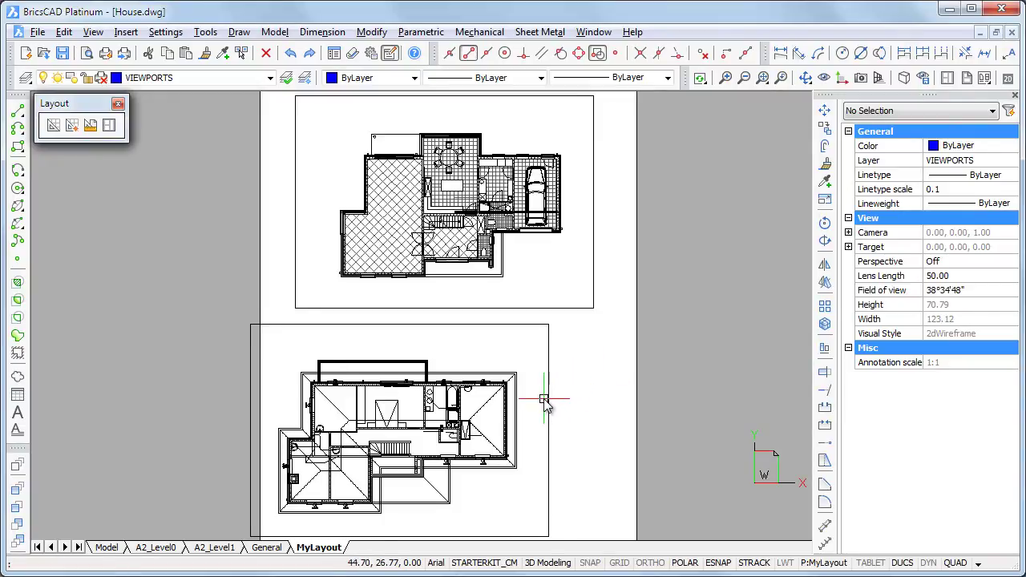
Step: Move the first-floor viewport from a plan corner to sit aligned beneath the ground-floor plan
mouse_move(570, 396)
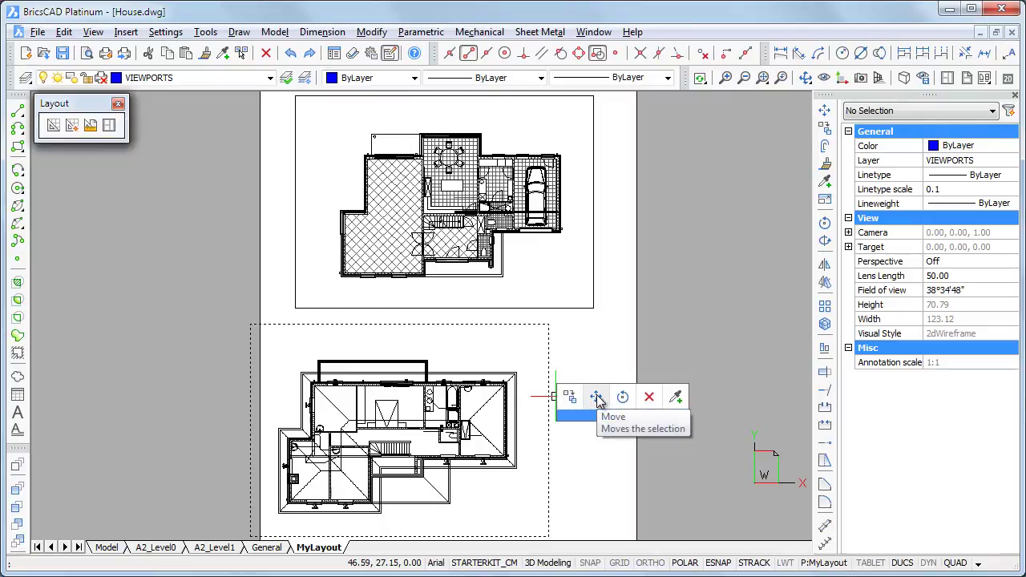
click(597, 399)
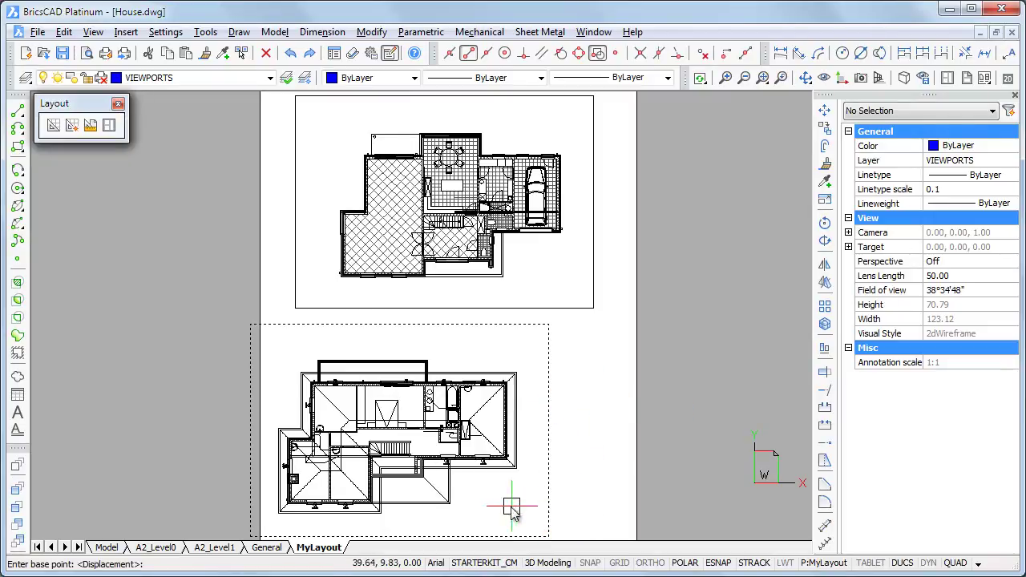
click(453, 508)
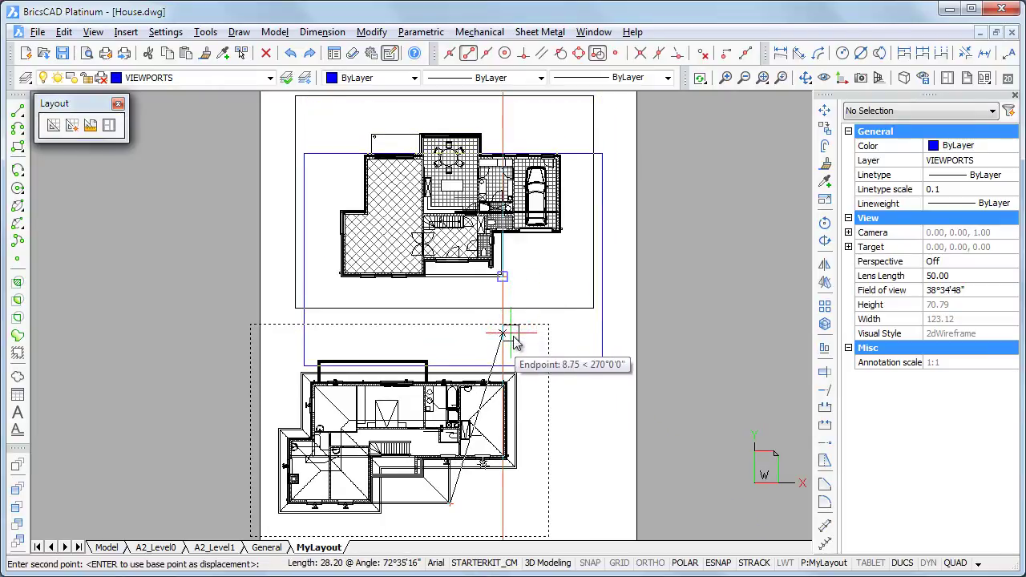
click(526, 495)
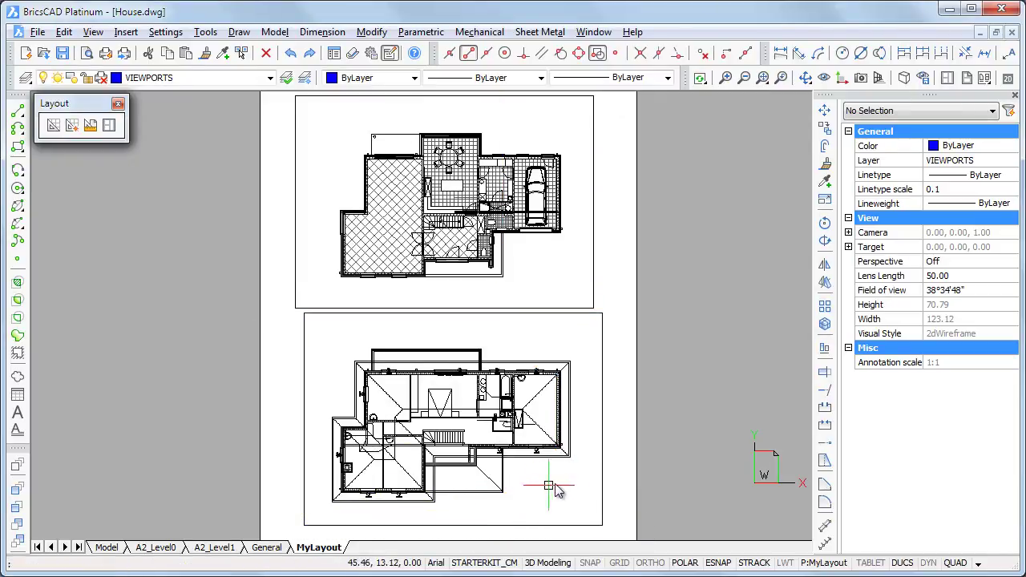